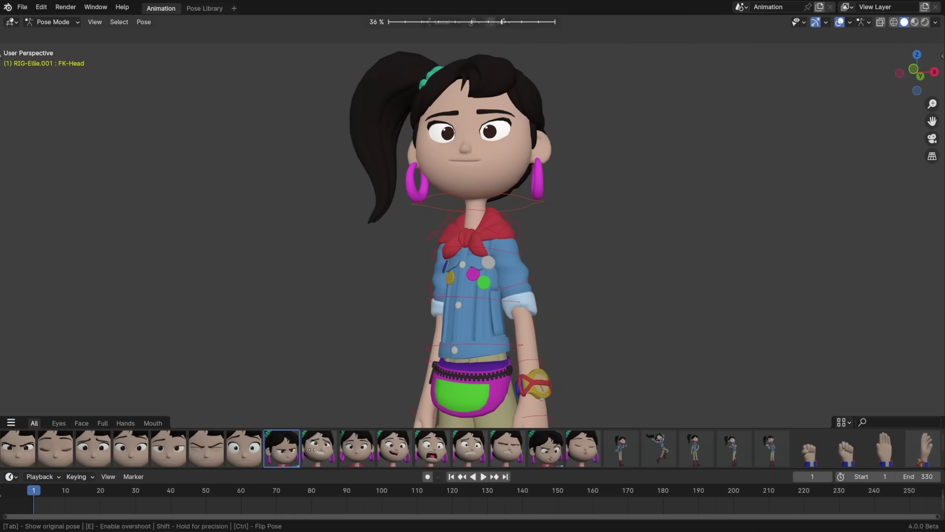
- Blend two face poses onto the girl, then toggle the Pose Library add-on off and on in Preferences
drag(357, 447, 401, 460)
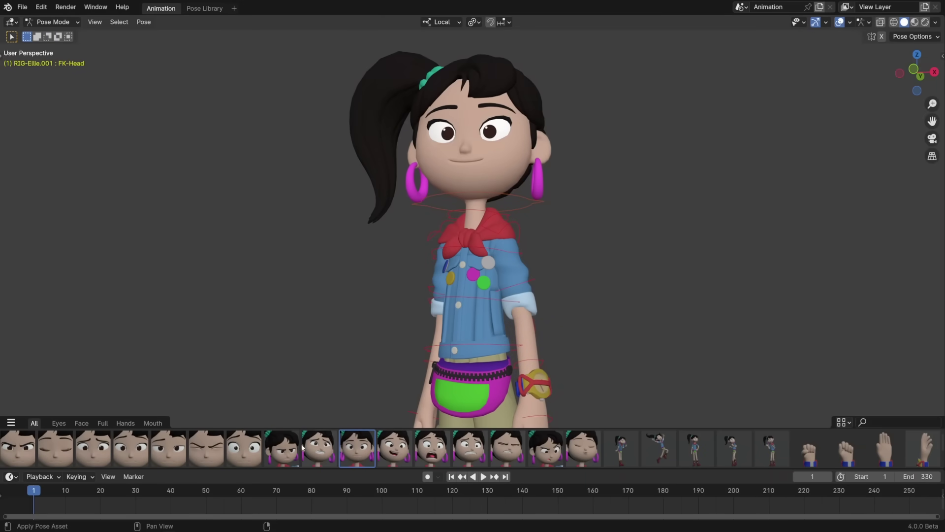
drag(319, 447, 475, 307)
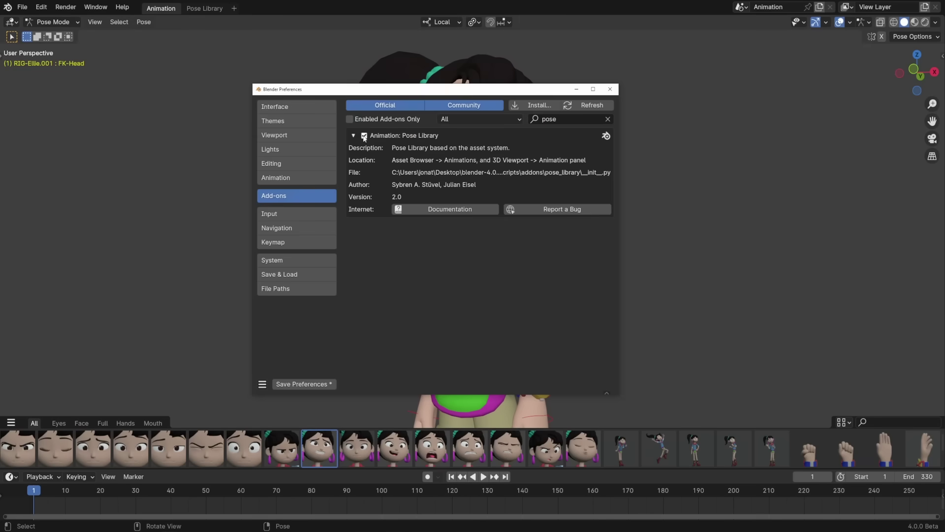
click(364, 136)
click(365, 136)
click(364, 135)
click(365, 136)
click(610, 89)
- Hide the pose asset shelf in the viewport, then show it again
click(94, 21)
click(133, 68)
click(94, 22)
click(130, 68)
- Apply the surprised face pose, then switch the robot head to Texture Paint mode
click(433, 448)
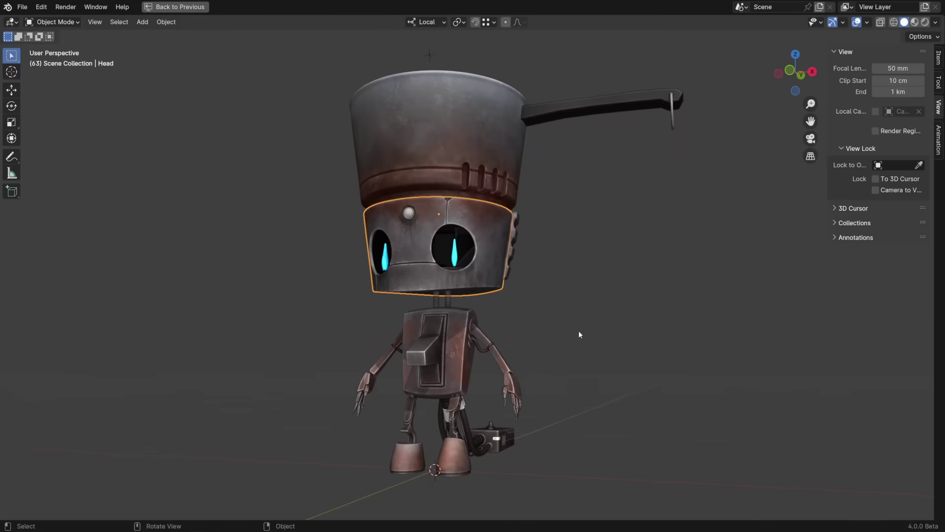
key(ctrl+Tab)
click(654, 290)
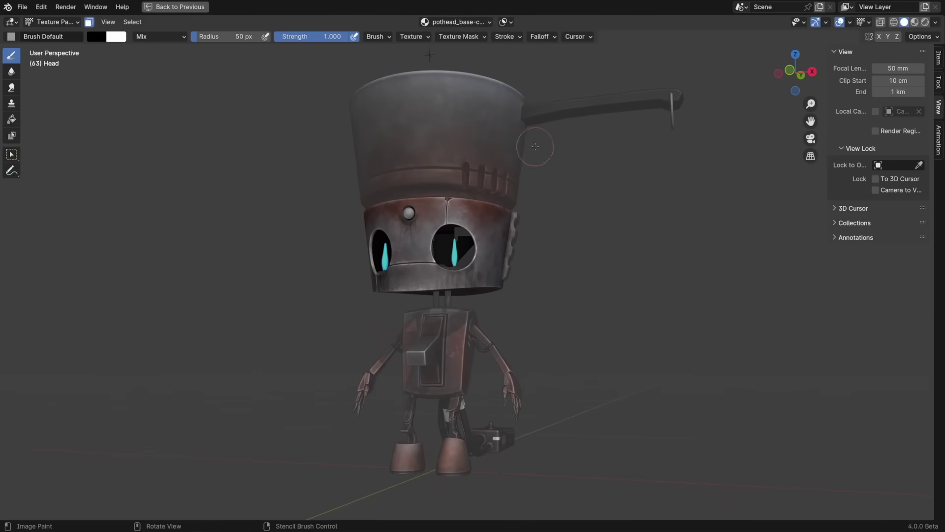
- Cycle the paint slots through specular, roughness, bump and metal to pothead_base-color, and pick a yellow brush colour
click(481, 22)
click(461, 67)
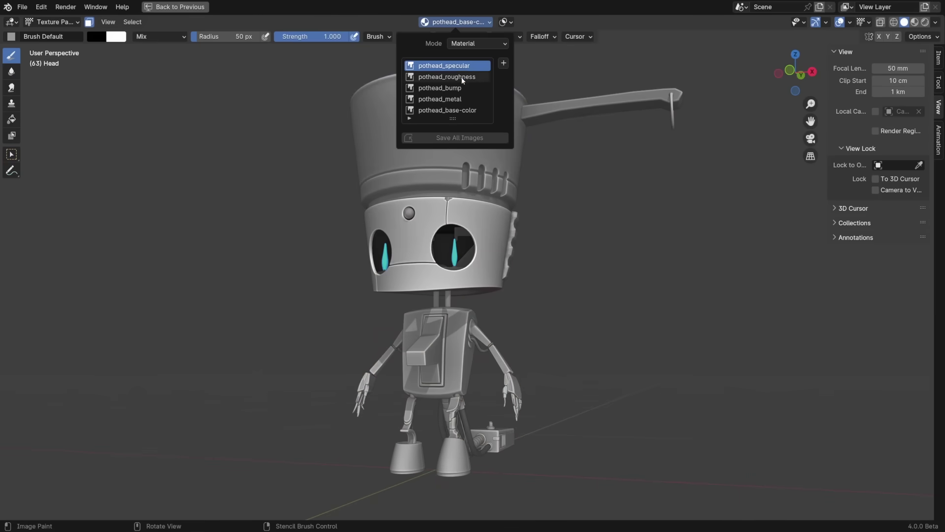
click(461, 77)
click(457, 90)
click(456, 100)
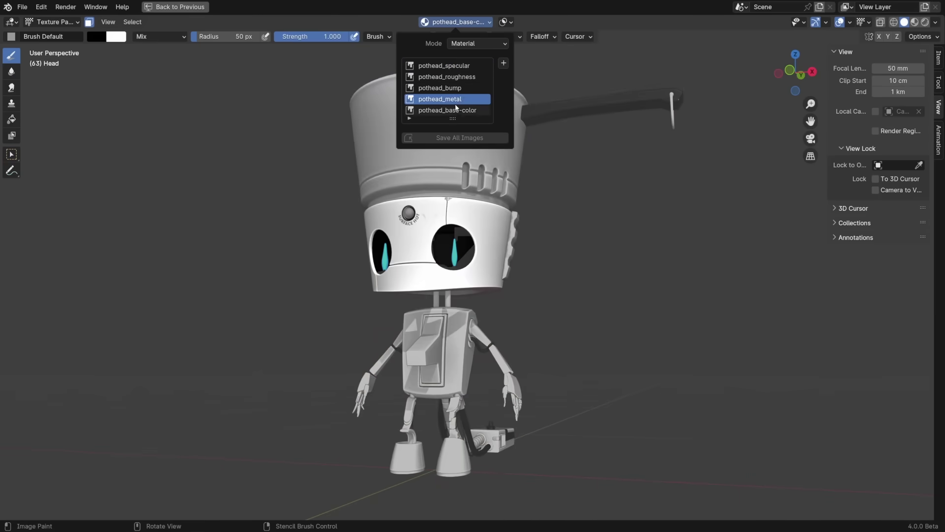
click(457, 111)
click(118, 37)
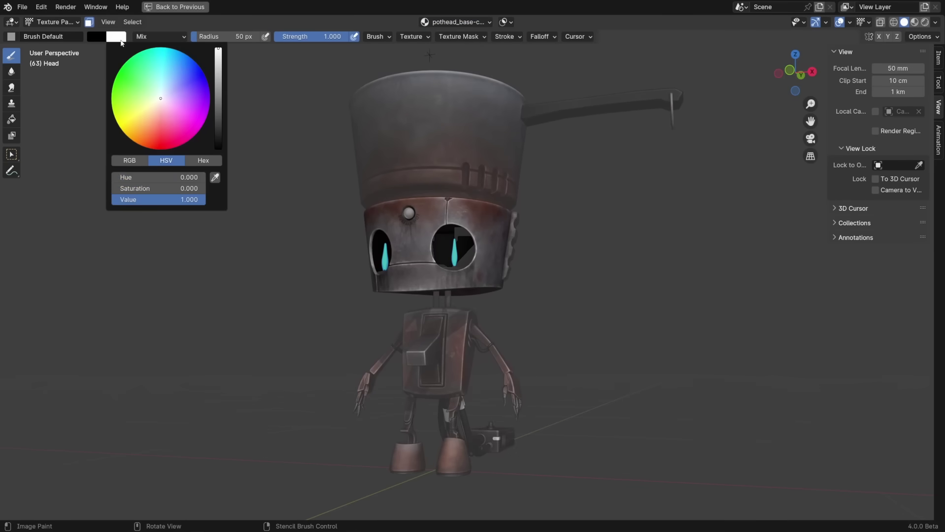
drag(164, 98, 126, 118)
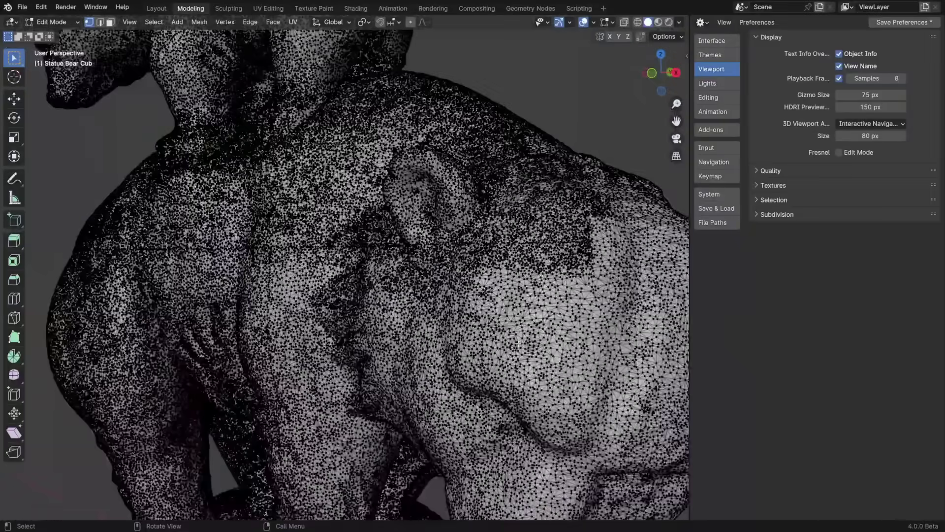
- Enable Fresnel for Edit Mode in Viewport preferences and select the whole statue mesh to compare it
scroll(518, 344, down, 10)
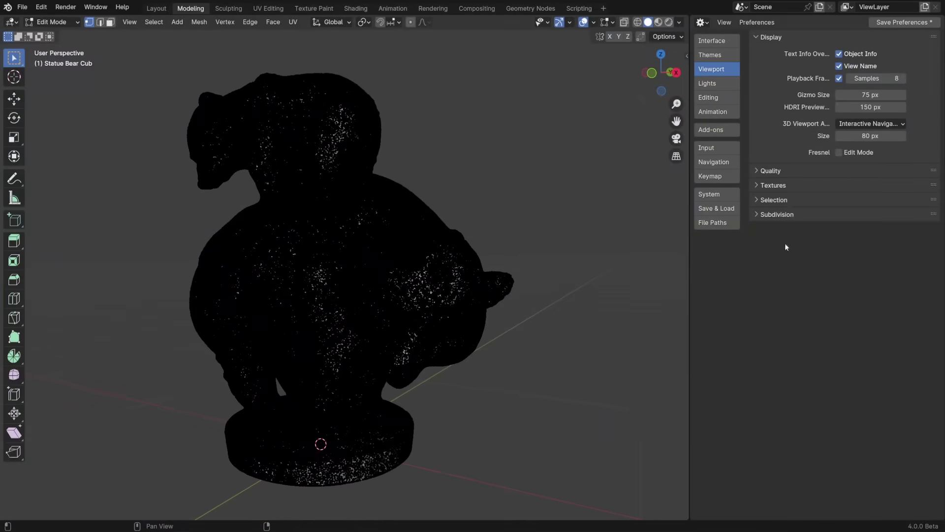
click(840, 153)
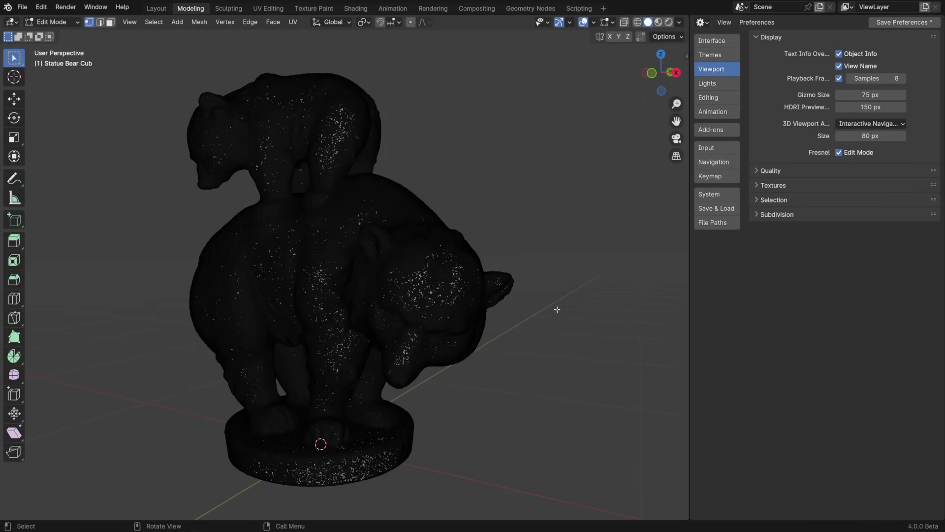
key(a)
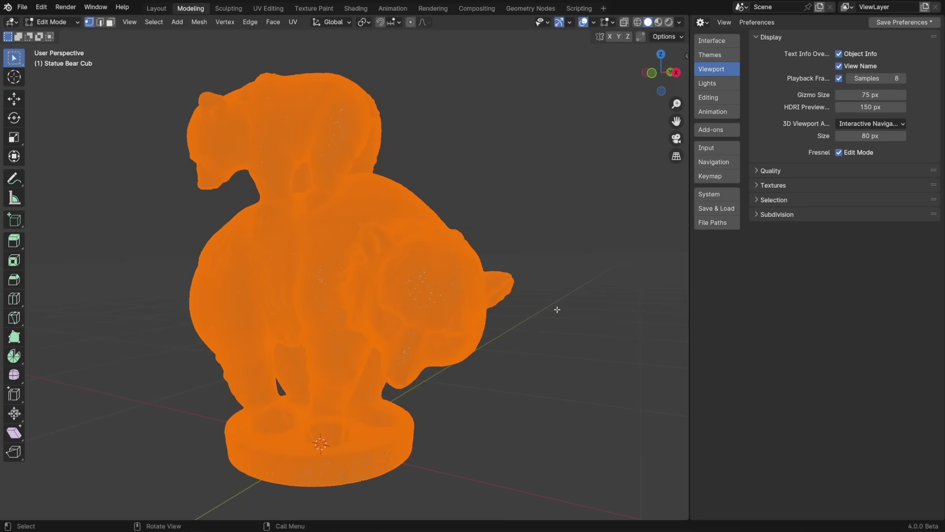
click(848, 153)
click(847, 153)
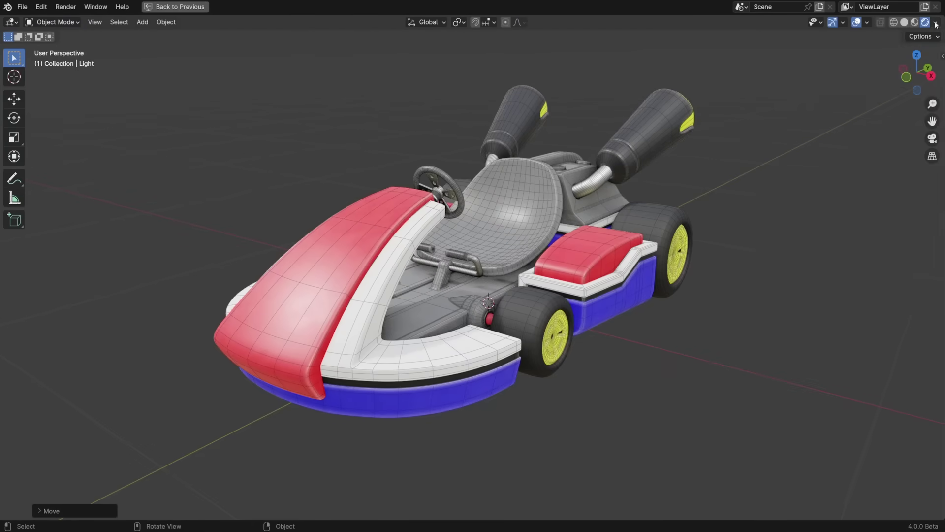
- Set the viewport shading Wire Color to Object, then to Random
click(935, 22)
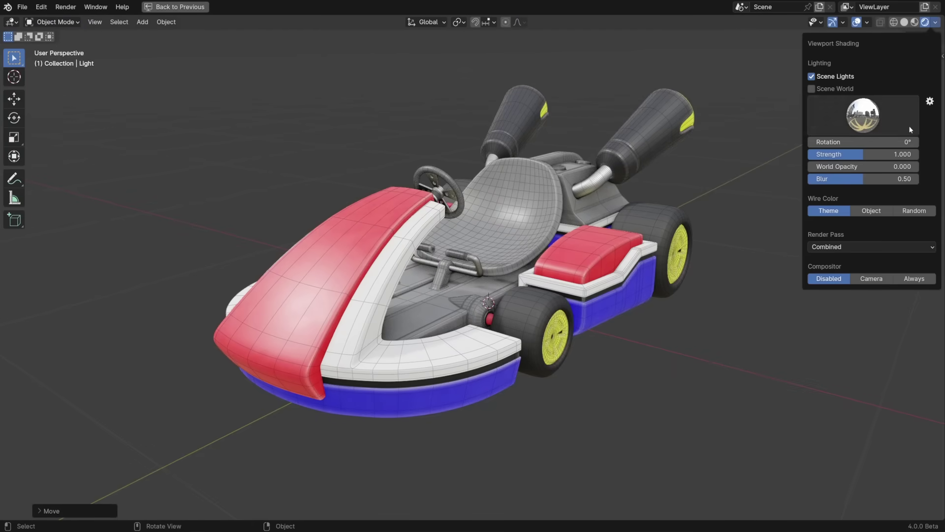
click(876, 212)
click(900, 212)
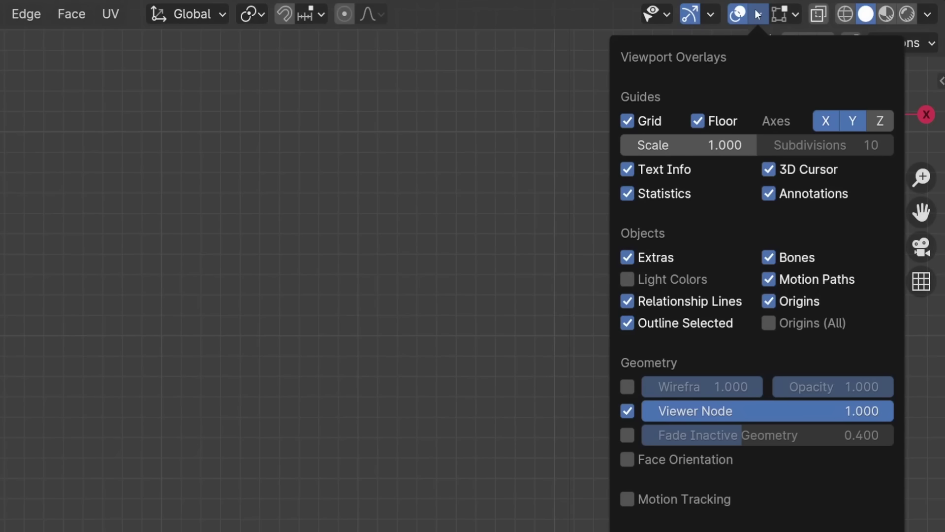
mouse_move(788, 12)
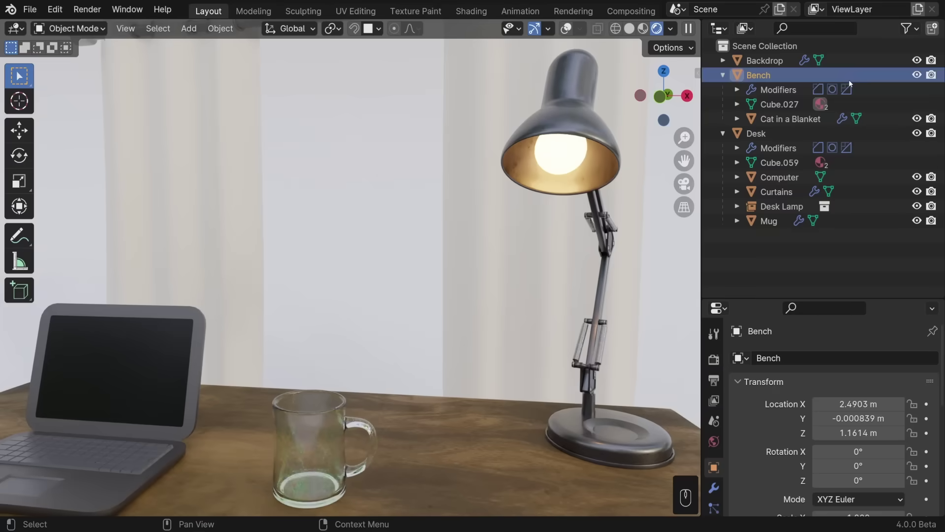
- Select the Desk with its hierarchy, and turn on compositor node previews except on the image node
click(799, 133)
right_click(799, 133)
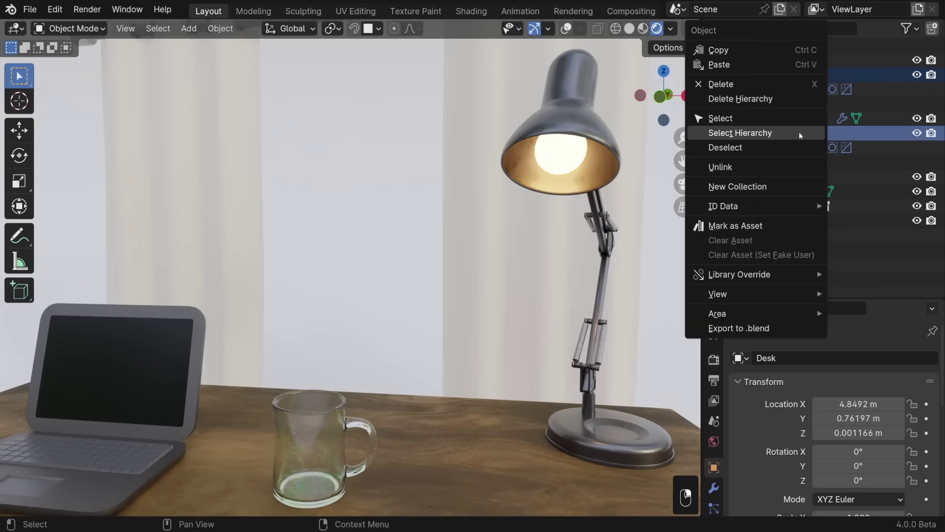
click(799, 132)
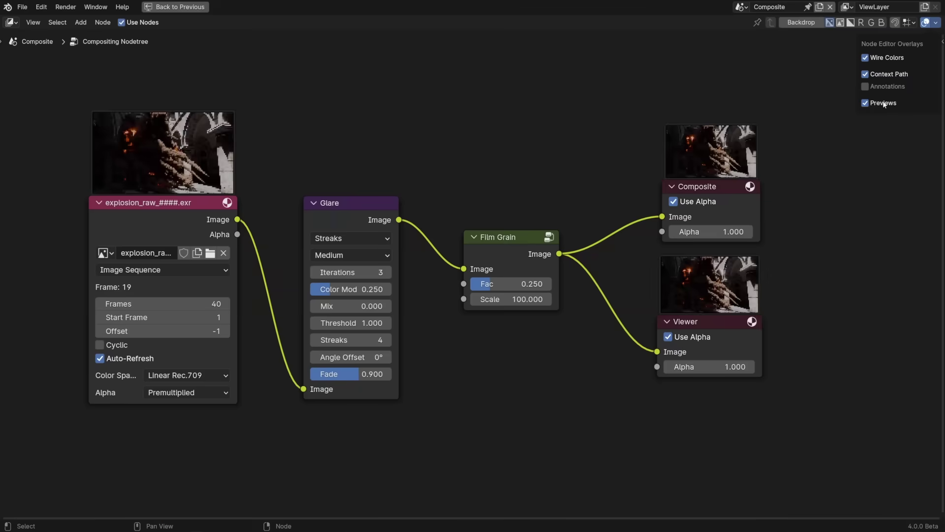
click(883, 105)
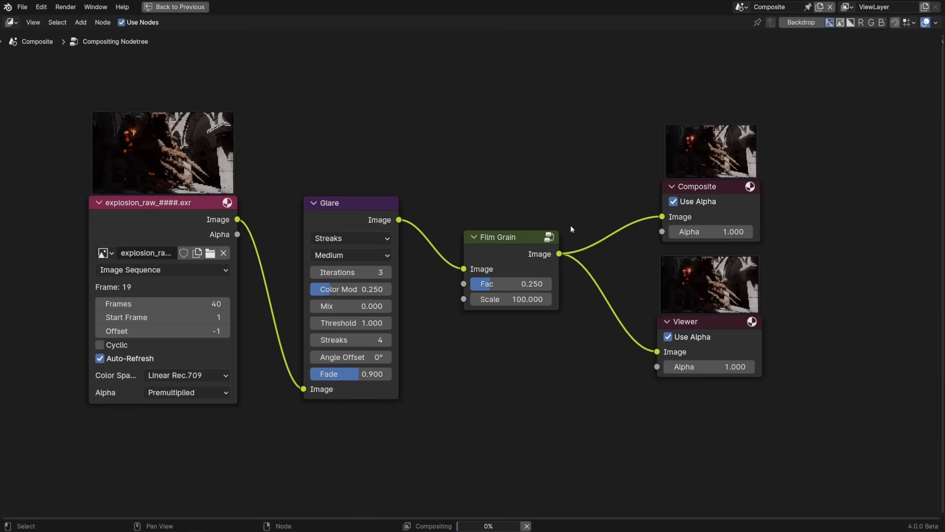
click(228, 203)
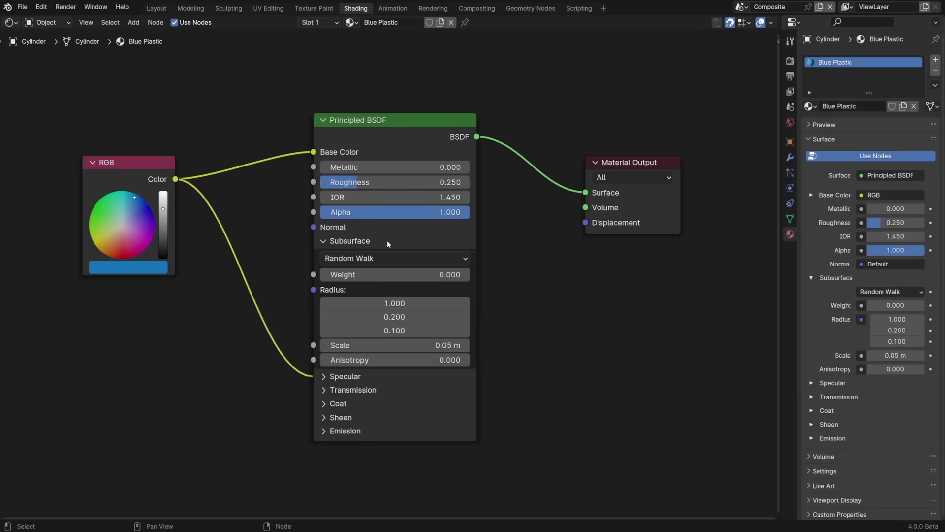
- Collapse the Principled BSDF Subsurface panel, and briefly expand then collapse Specular, Transmission, Coat and Sheen
click(386, 240)
click(383, 256)
click(383, 256)
click(382, 267)
click(382, 267)
click(379, 281)
click(379, 281)
click(376, 294)
click(376, 295)
- Expand the Emission panel, then open the emoji folder, return to Textures and open logos
click(374, 311)
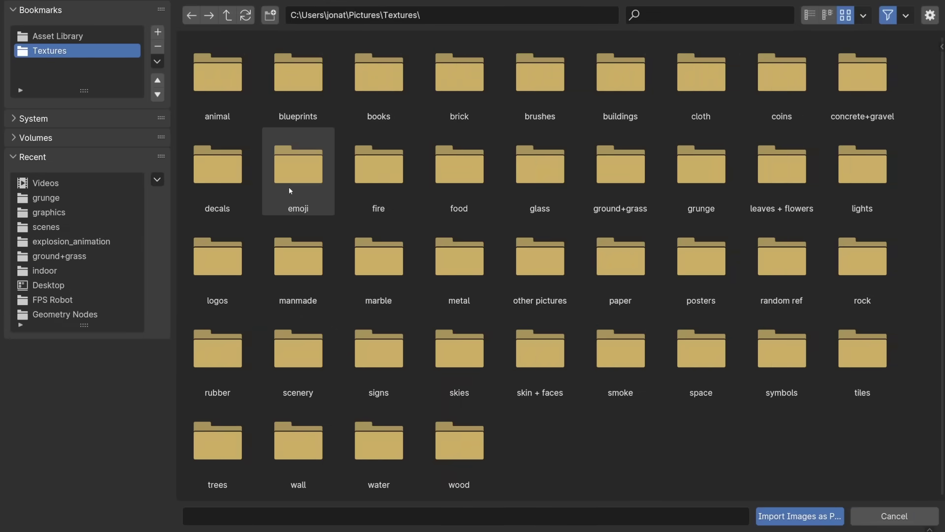
click(289, 187)
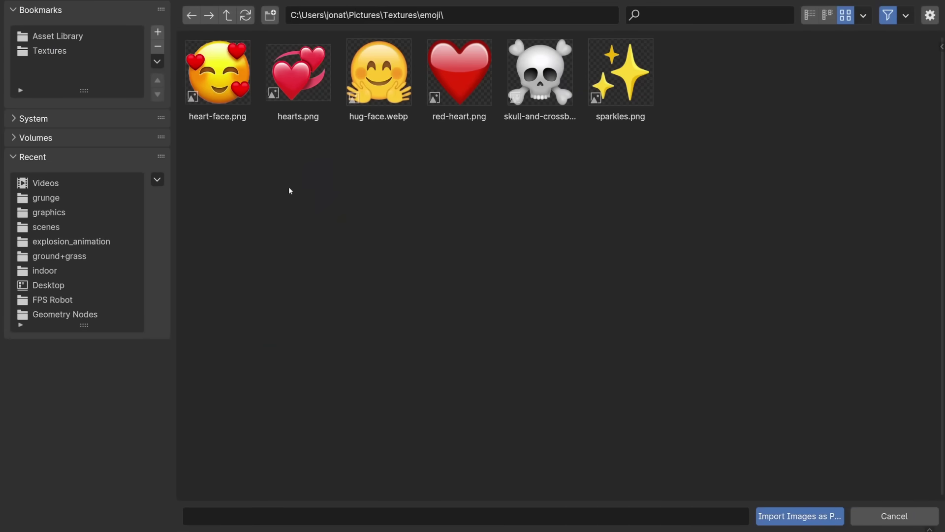
click(228, 15)
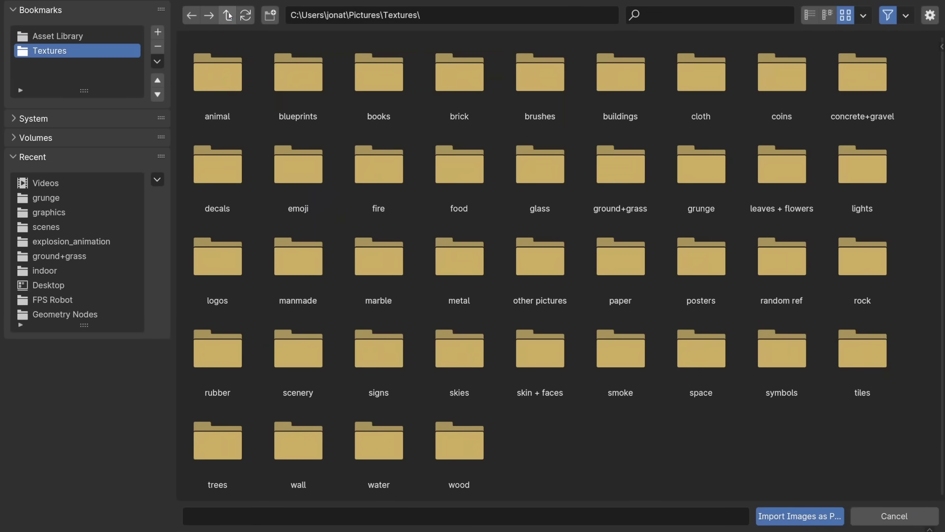
click(239, 266)
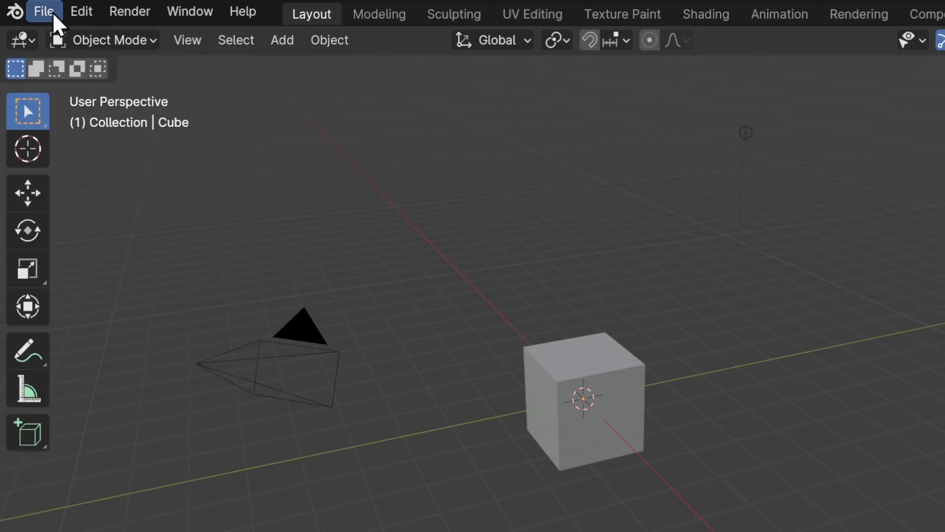
- Save an incremental copy as importantproject2.blend, then raise the Save As file number and save
click(52, 12)
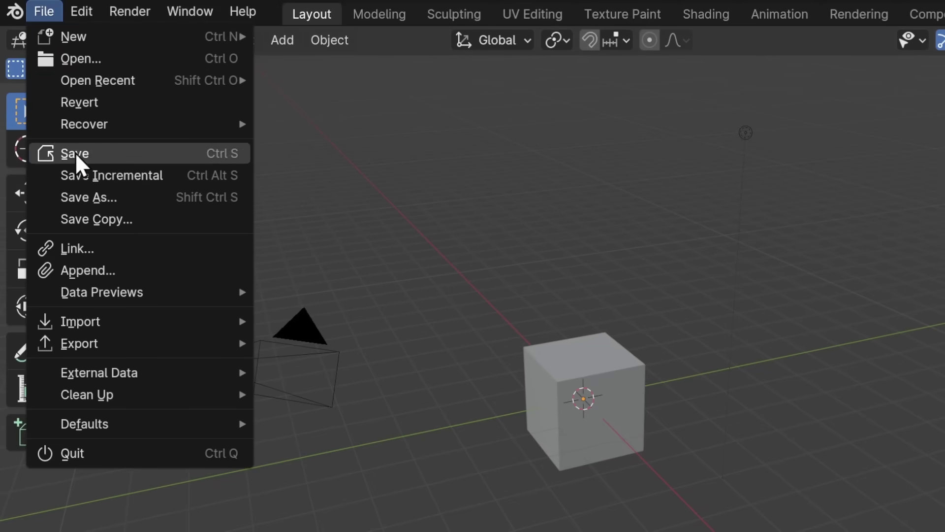
click(182, 176)
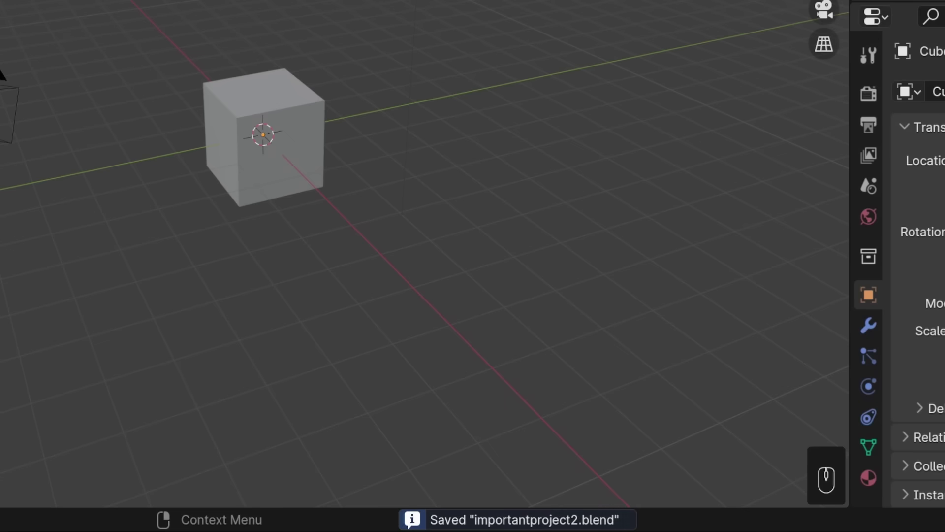
key(ctrl+shift+s)
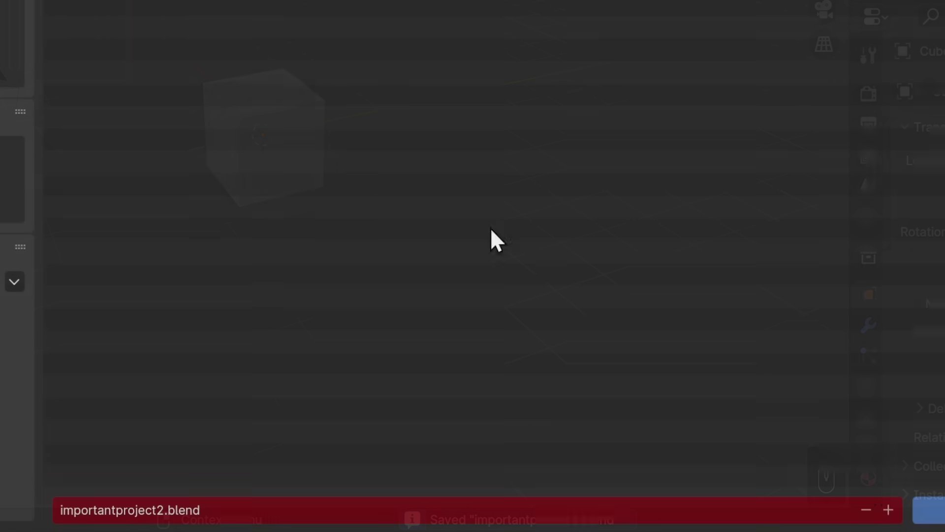
click(888, 507)
click(888, 507)
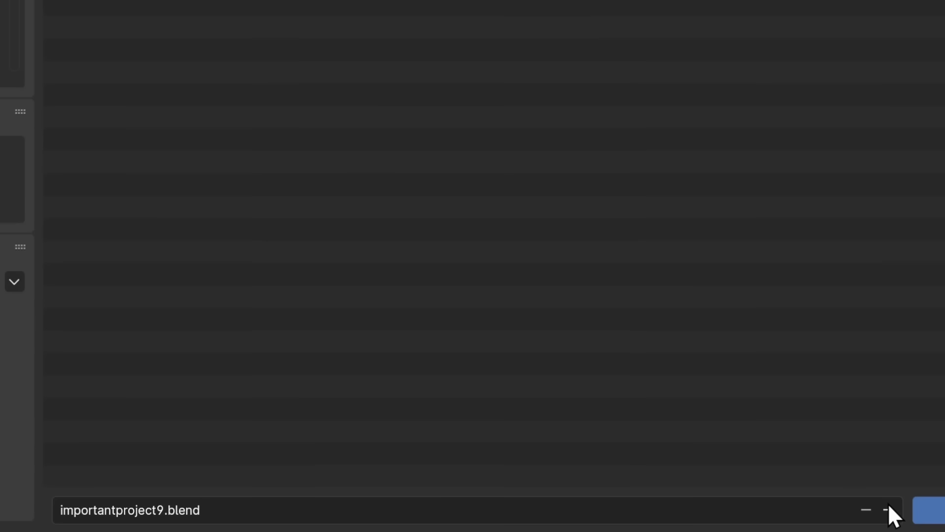
click(888, 507)
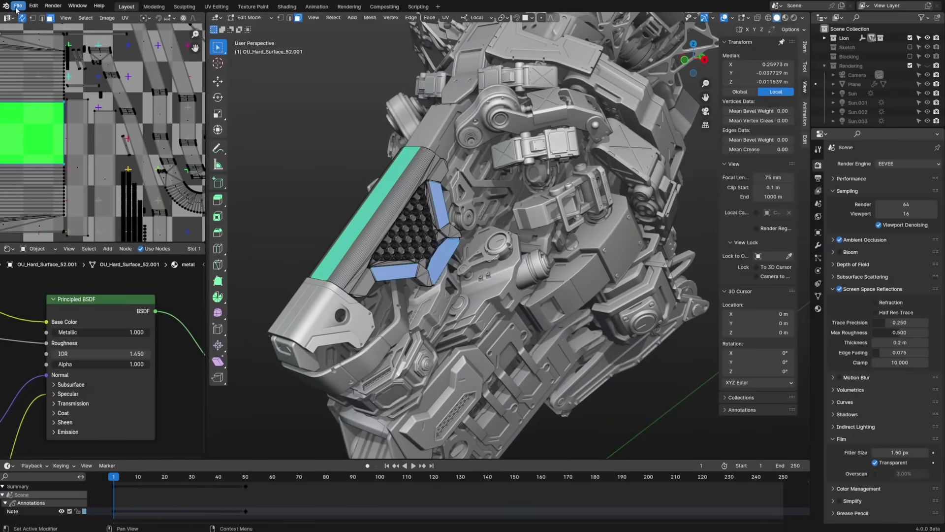
- Add a Monkey mesh to the empty scene
click(17, 7)
mouse_move(34, 7)
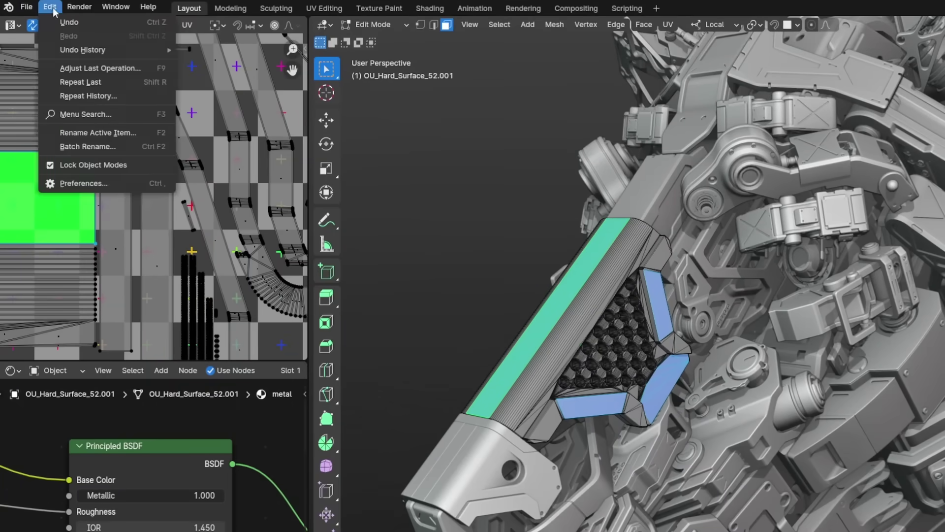
mouse_move(73, 11)
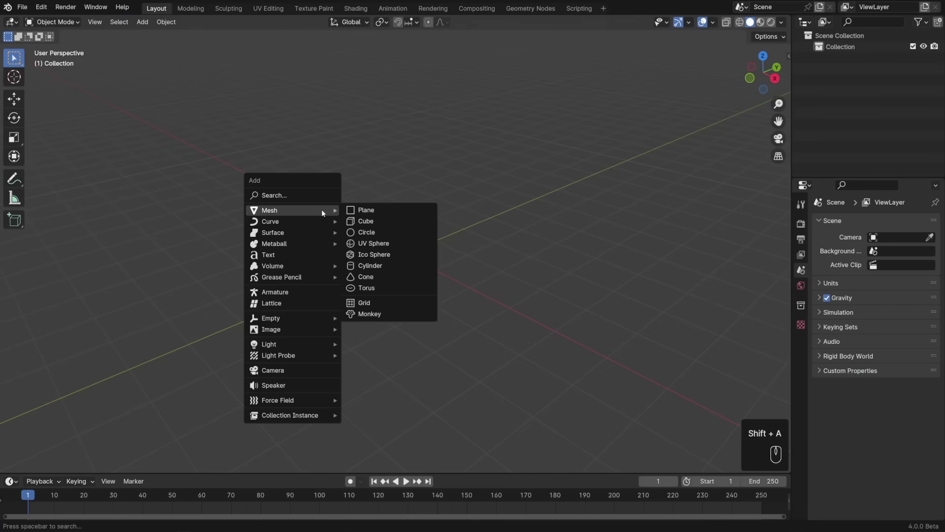
text(monkey)
key(Return)
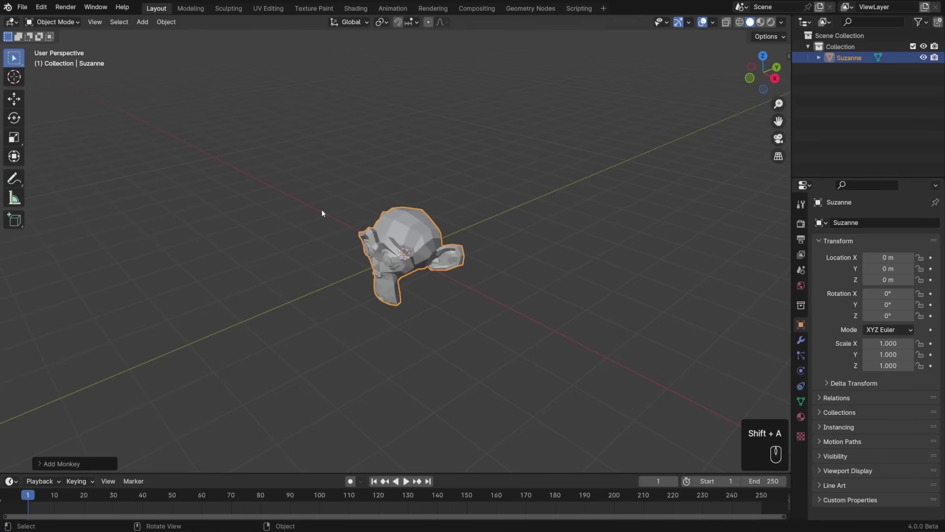
- Give Suzanne an Array modifier and a Subdivision Surface modifier
click(801, 341)
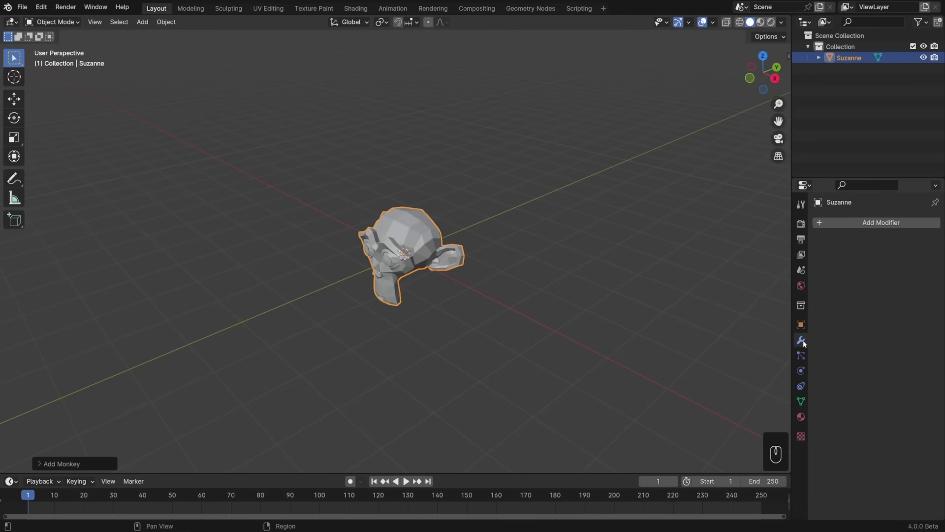
click(866, 222)
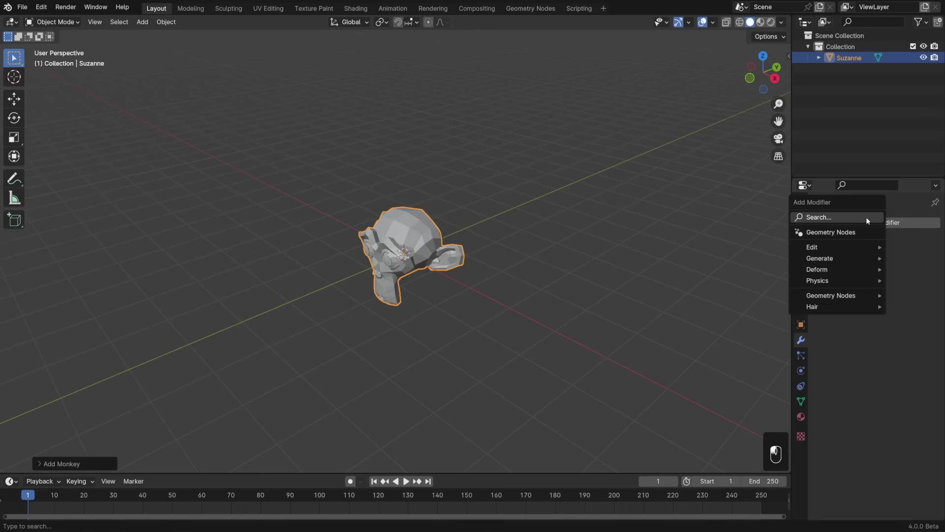
text(array)
key(Return)
click(867, 222)
text(subdi)
key(Return)
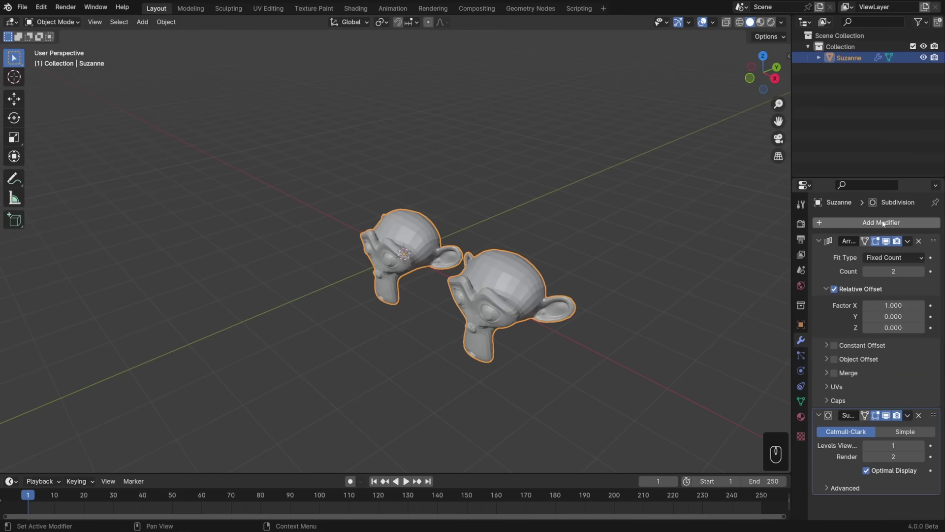
- Reopen the Add Modifier menu and browse its submenus
key(shift+a)
key(shift+a)
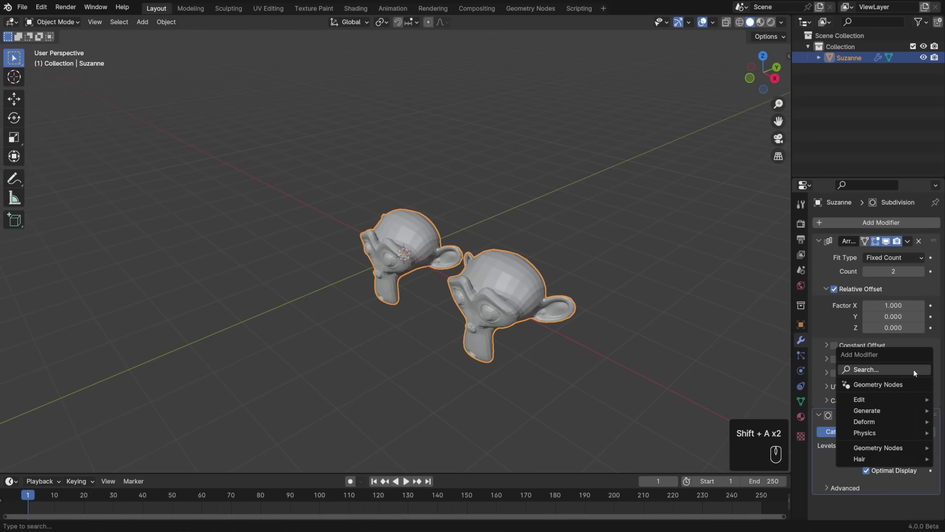
key(shift+a)
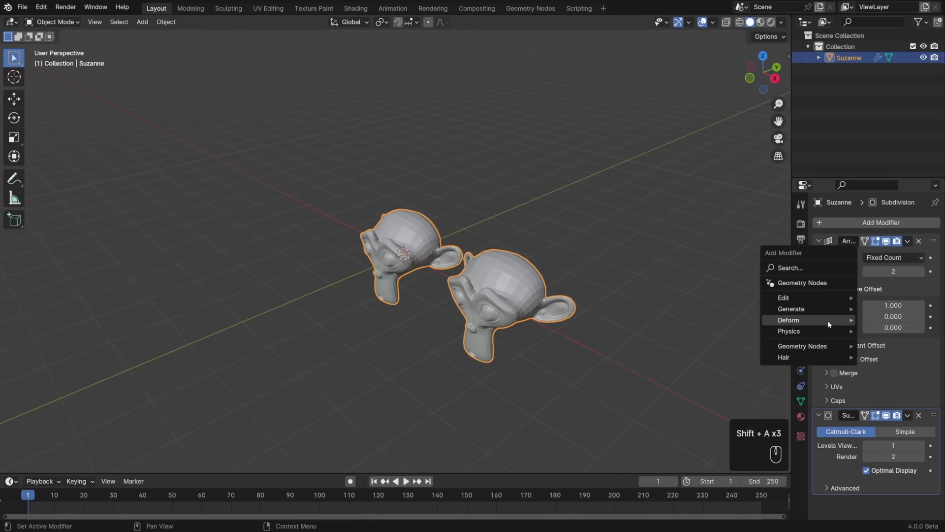
mouse_move(822, 358)
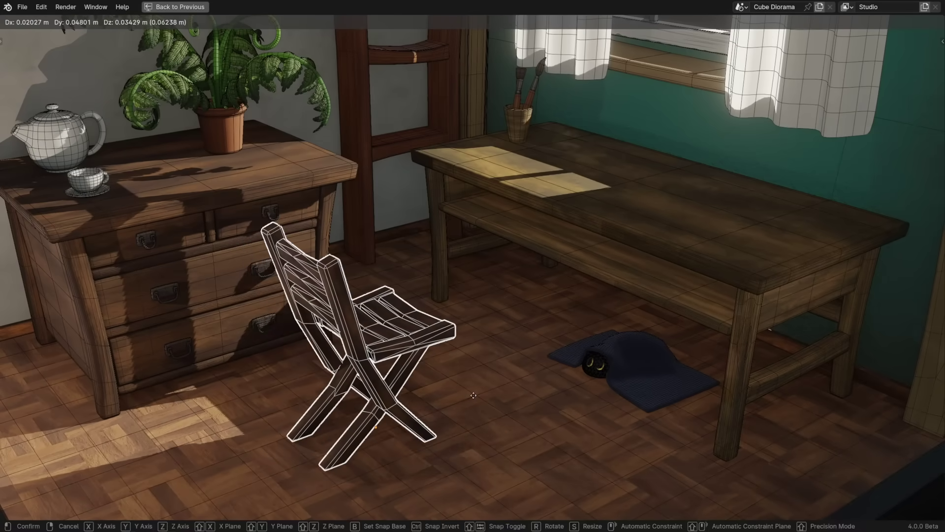
- Move the chair with its leg corner as snap base to a new floor position
key(b)
click(415, 452)
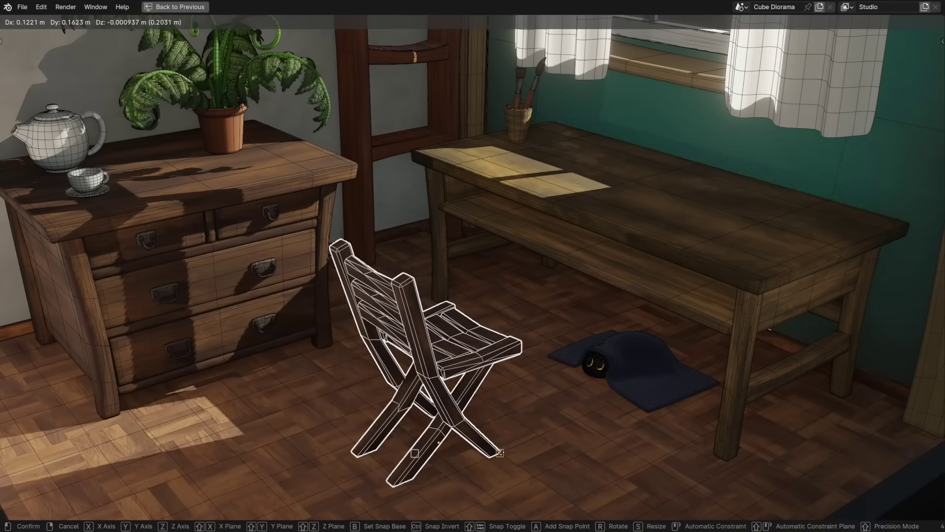
click(540, 436)
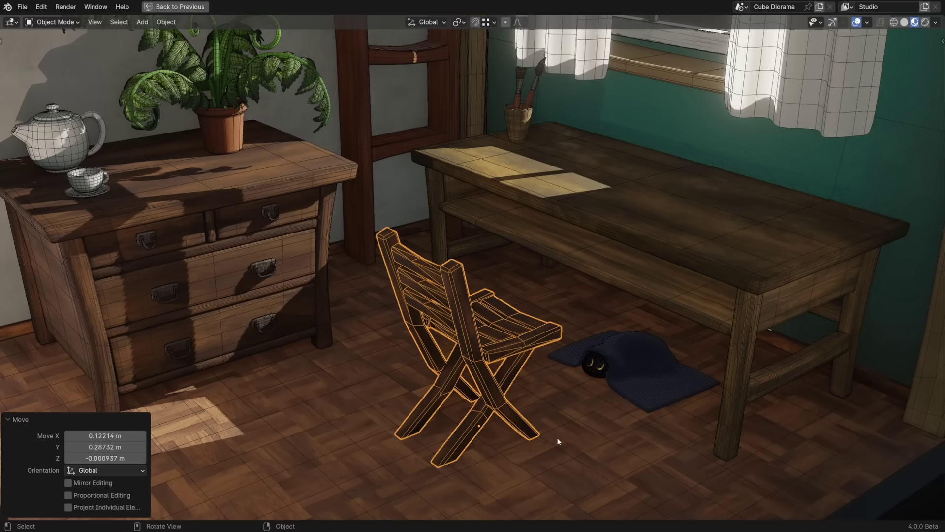
- Move the chair again, adding and removing a snap point, then scale it slightly smaller
key(g)
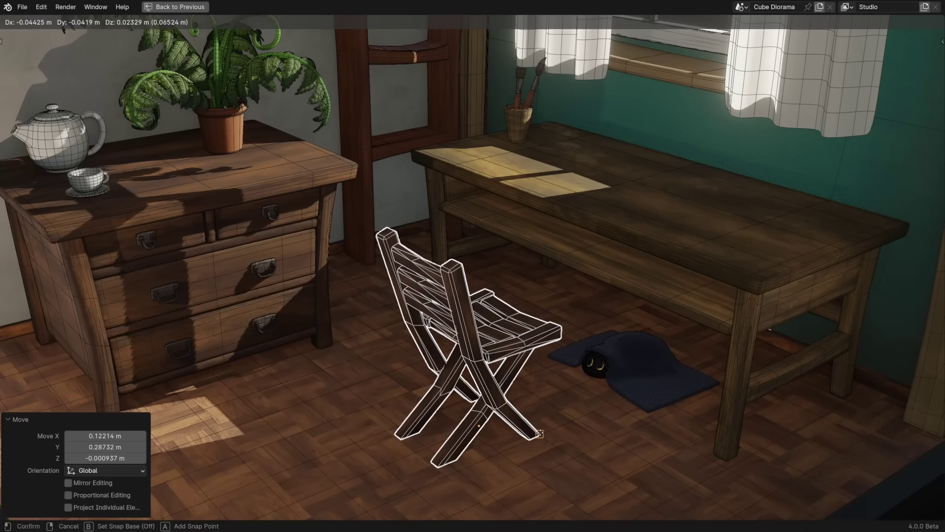
key(a)
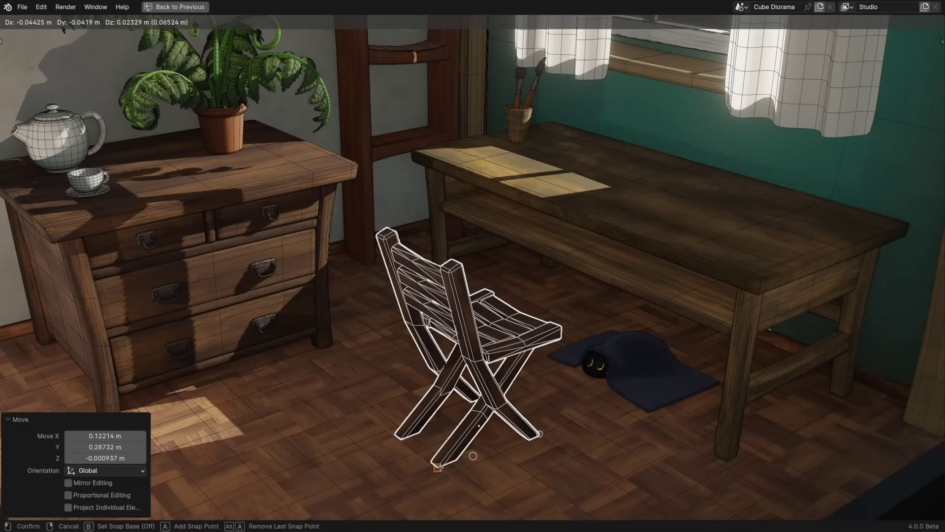
key(alt+a)
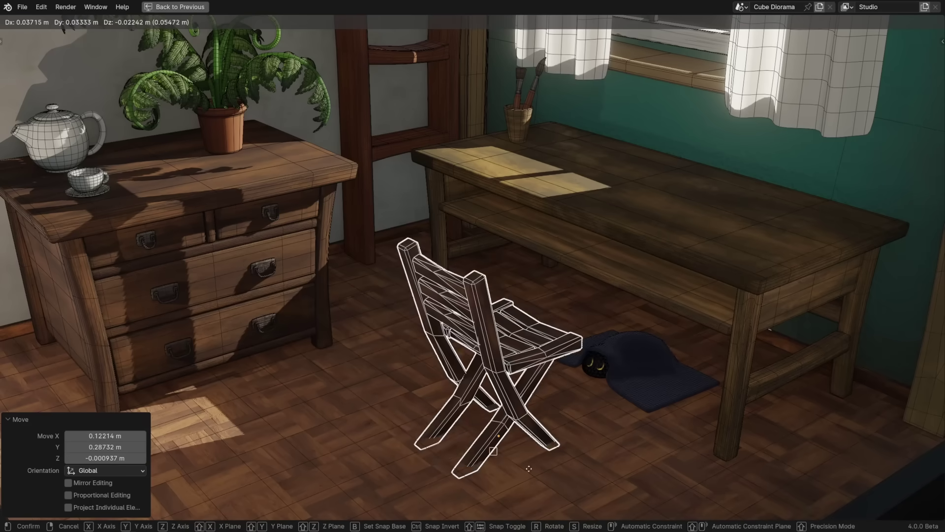
key(s)
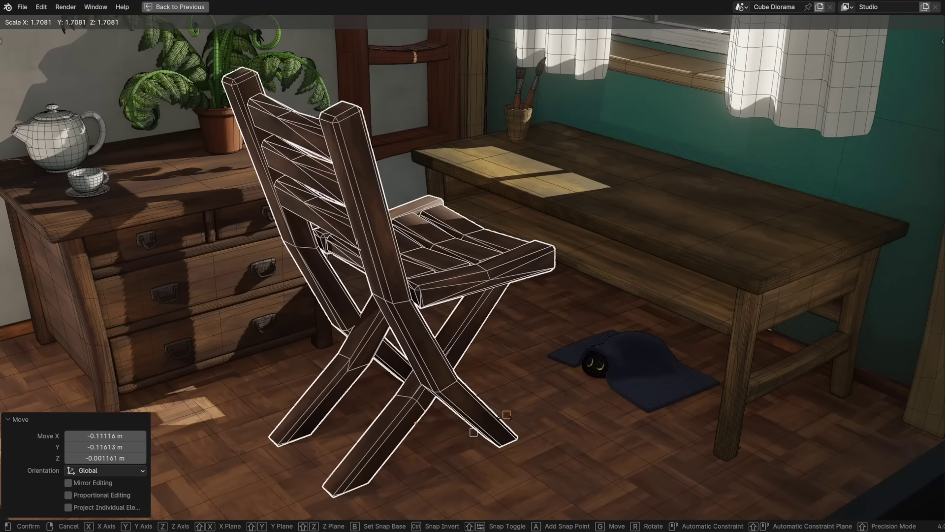
key(Return)
- Open the Snap options and begin moving the chair again from a top-down view
click(492, 22)
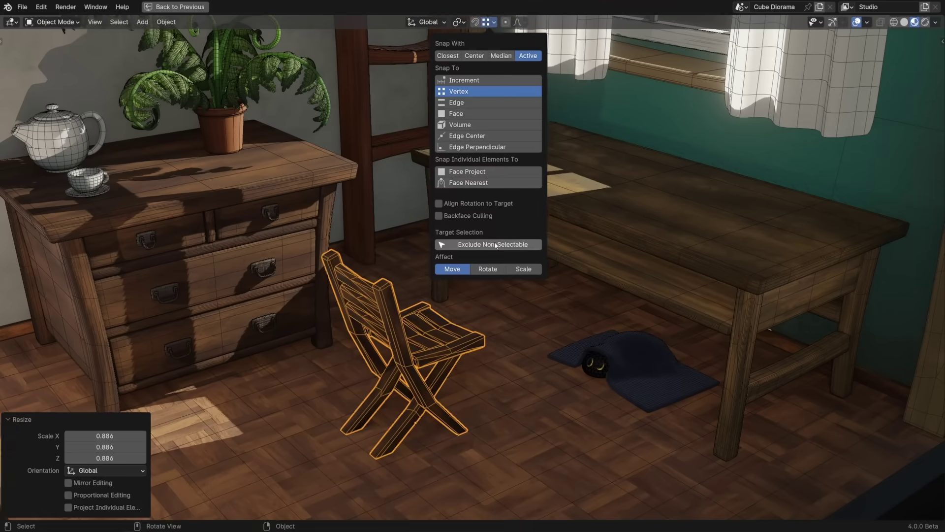
key(g)
mouse_move(487, 314)
middle_down()
mouse_move(465, 342)
mouse_move(472, 347)
mouse_move(468, 340)
middle_up()
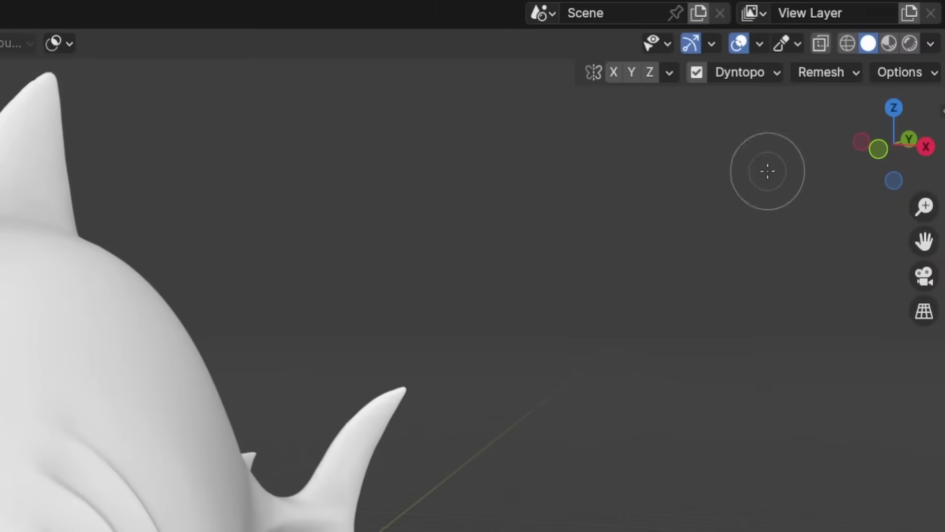
- Enable Dyntopo, then switch the shark to Object Mode
click(754, 73)
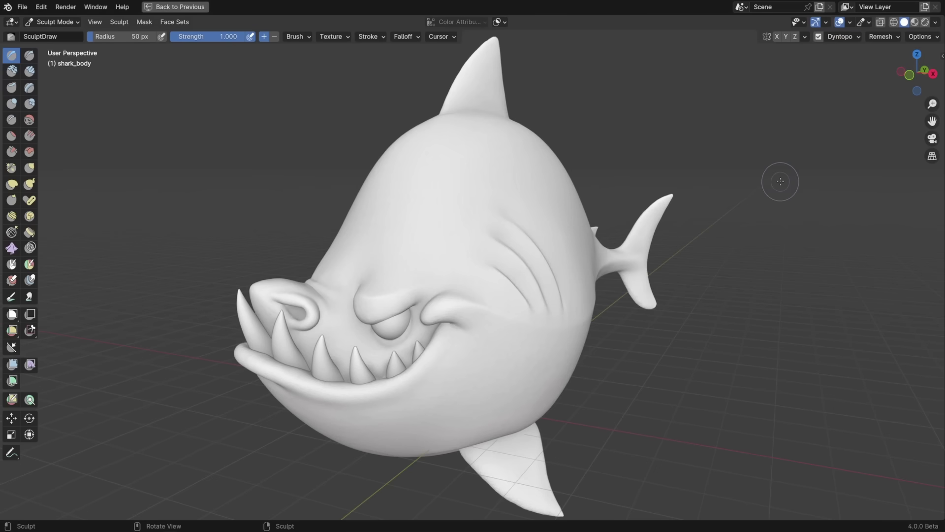
key(ctrl+Tab)
click(699, 182)
- Apply Shade Smooth to the shark body and return to Sculpt Mode
right_click(699, 182)
click(697, 163)
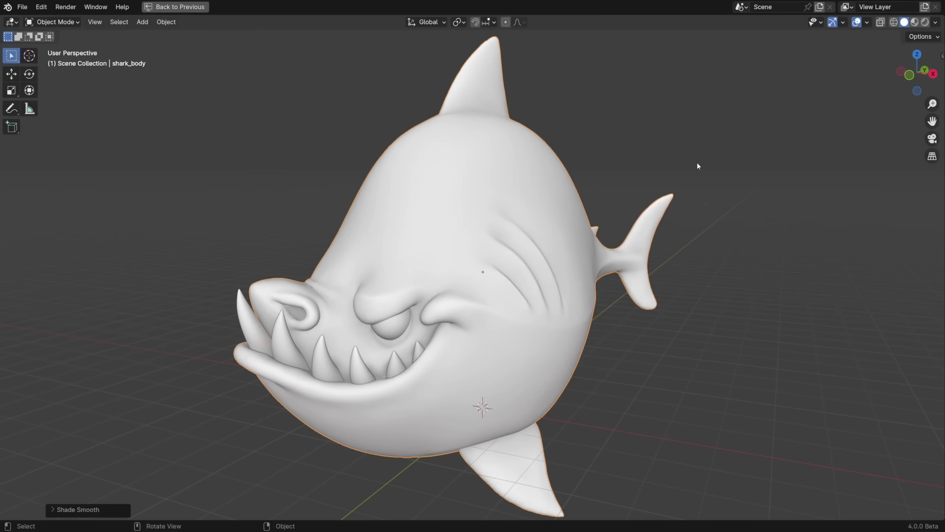
key(ctrl+Tab)
click(696, 226)
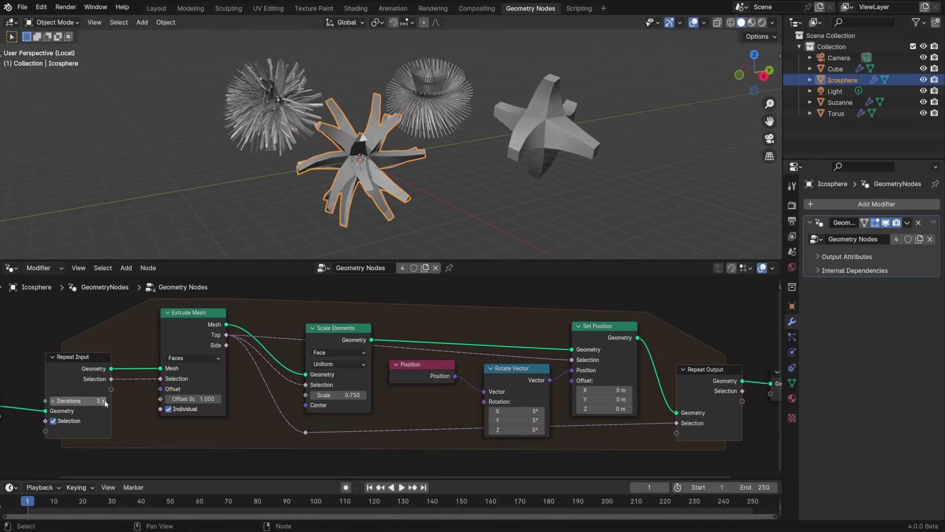
- Step the Repeat Input Iterations value up nine times until it reads 20
click(104, 401)
click(104, 400)
click(104, 400)
click(104, 401)
click(104, 401)
click(104, 400)
click(104, 400)
click(103, 400)
click(104, 400)
click(103, 401)
click(104, 400)
click(104, 400)
click(104, 401)
click(104, 401)
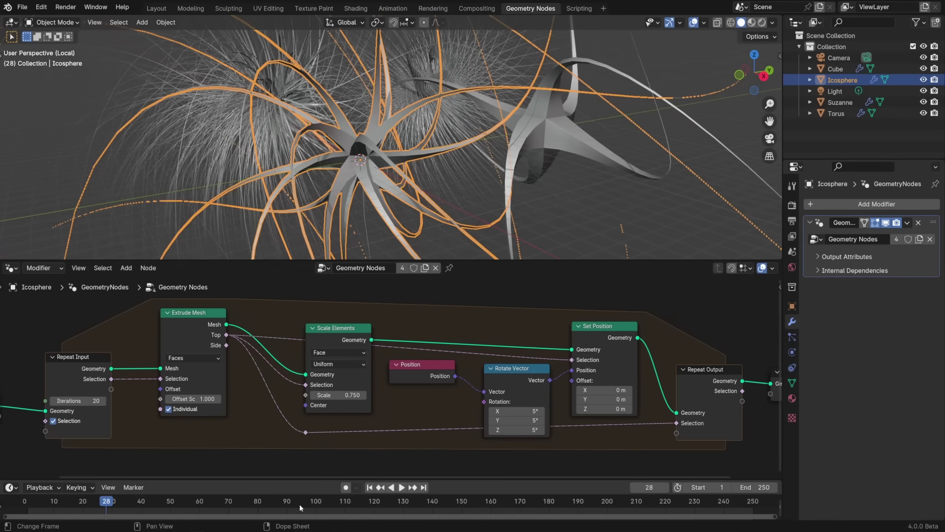
- Rewind to frame 1, remove and re-add the Animate Along Curve modifier, then replay the animation
click(370, 486)
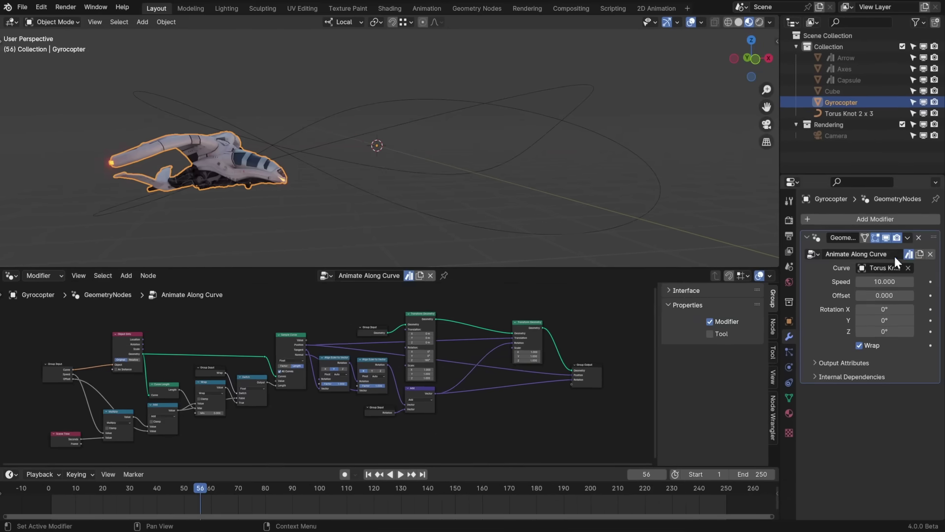
key(ctrl+x)
click(886, 59)
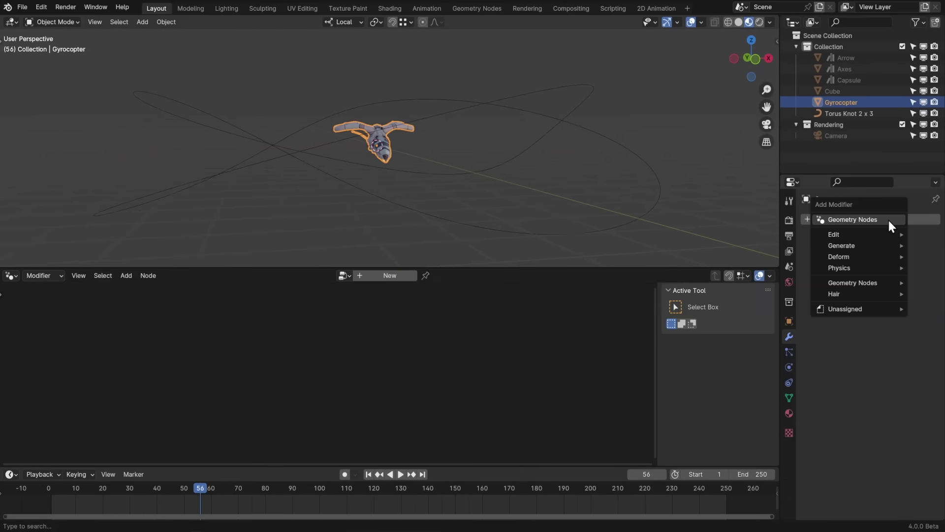
mouse_move(851, 257)
click(775, 438)
key(space)
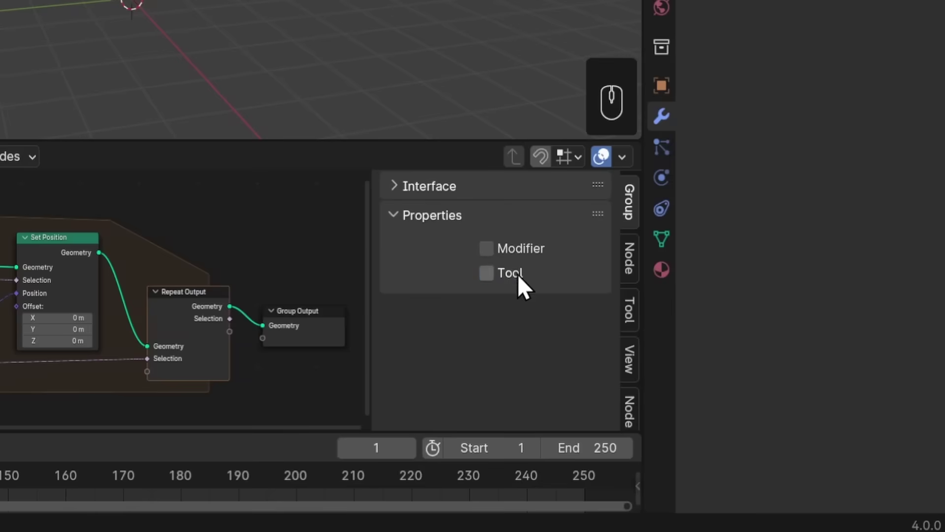
- Make the node group a tool and apply Extrude and Spin to two faces with 4 iterations and curved rotation
click(512, 272)
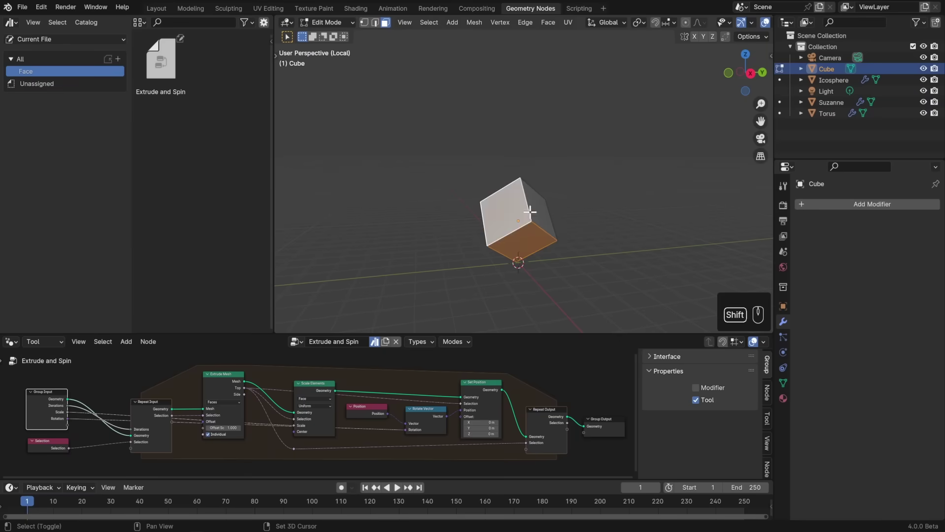
shift+click(530, 211)
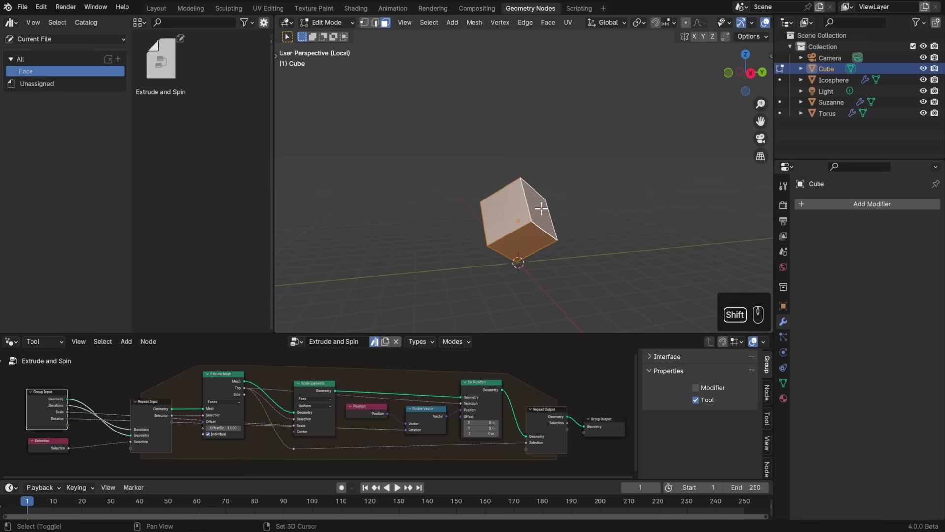
click(543, 24)
click(580, 263)
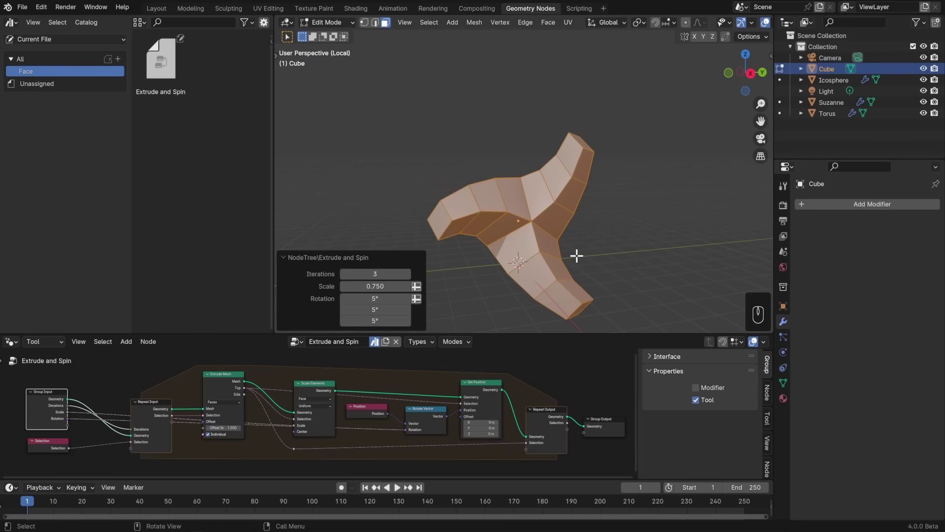
mouse_move(369, 275)
mouse_down()
mouse_move(396, 276)
mouse_move(362, 285)
mouse_up()
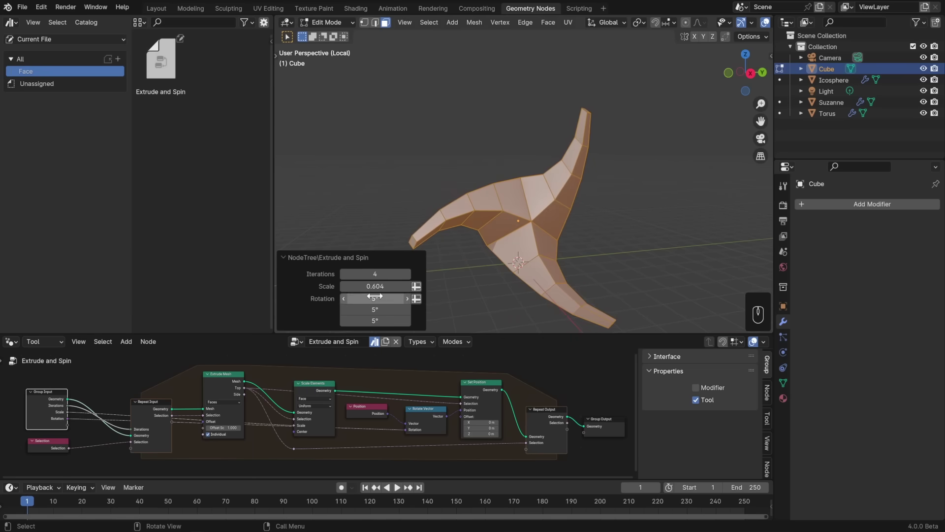
drag(375, 320, 371, 298)
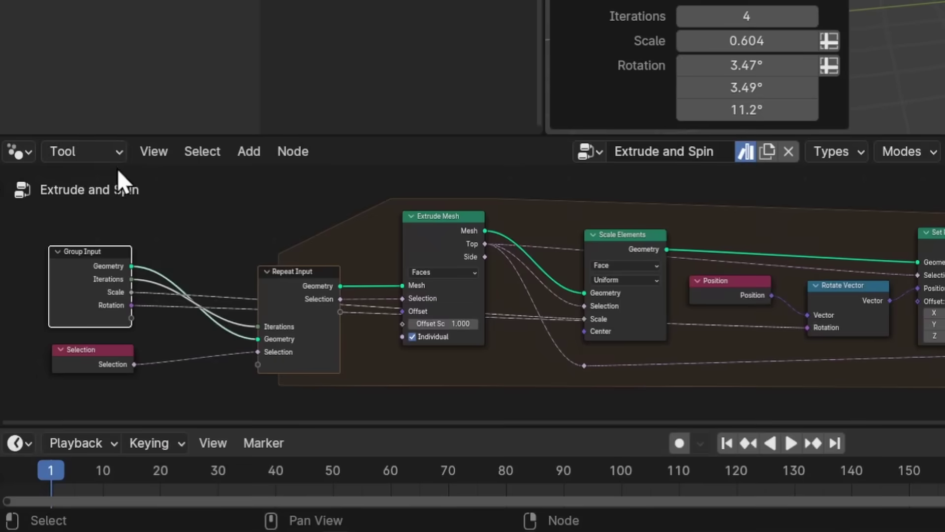
- Change the node tree type to Modifier
click(115, 156)
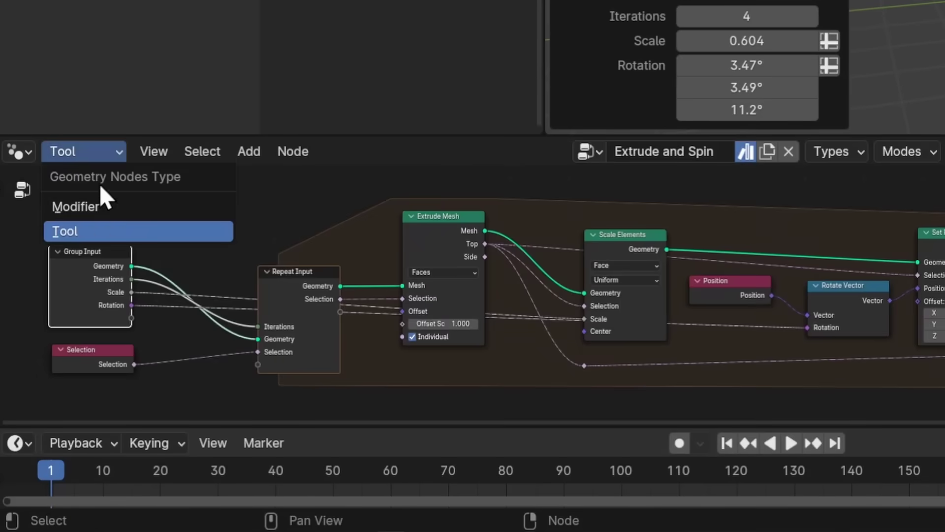
click(96, 203)
click(96, 158)
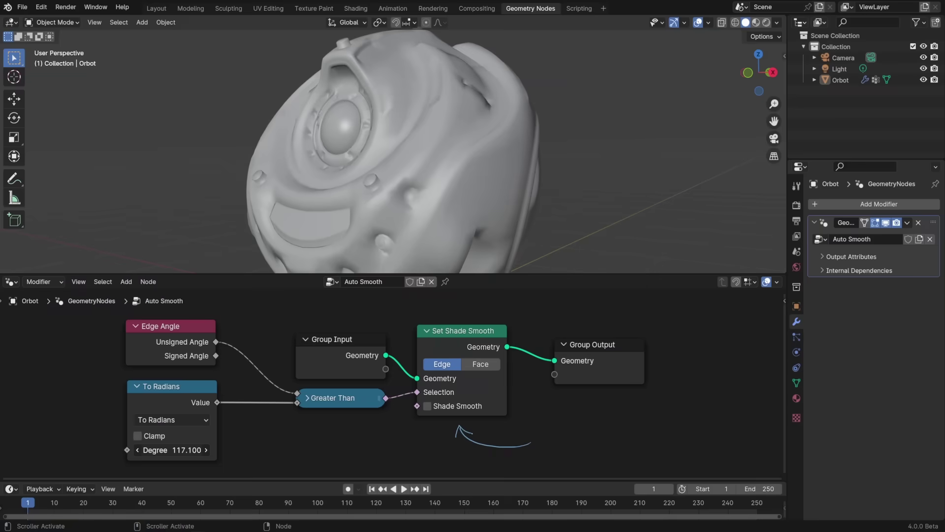
- Lower the Auto Smooth angle to about 10.8°, then preview Mesh to Points, Points to Curves, Set Spline Type and Curve to Mesh
drag(172, 450, 156, 450)
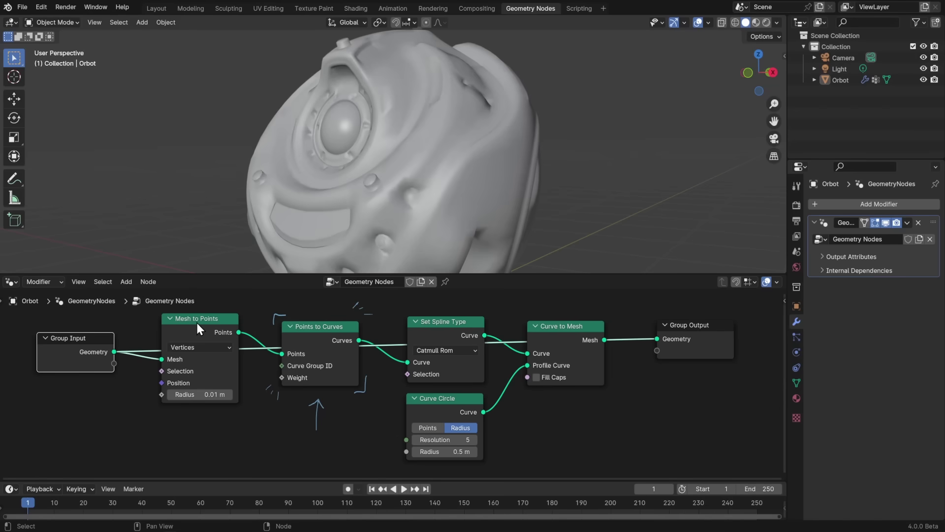
ctrl+shift+click(196, 321)
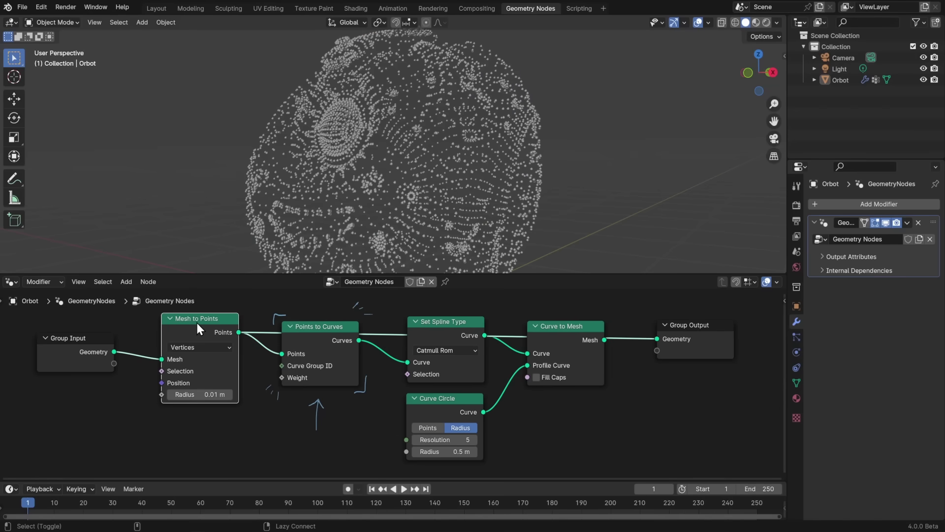
ctrl+shift+click(317, 329)
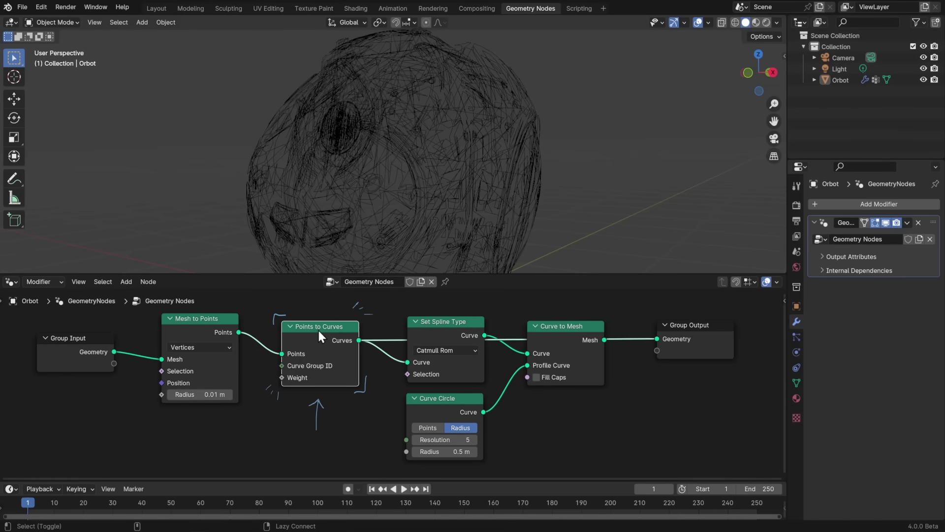
ctrl+shift+click(449, 326)
ctrl+shift+click(579, 335)
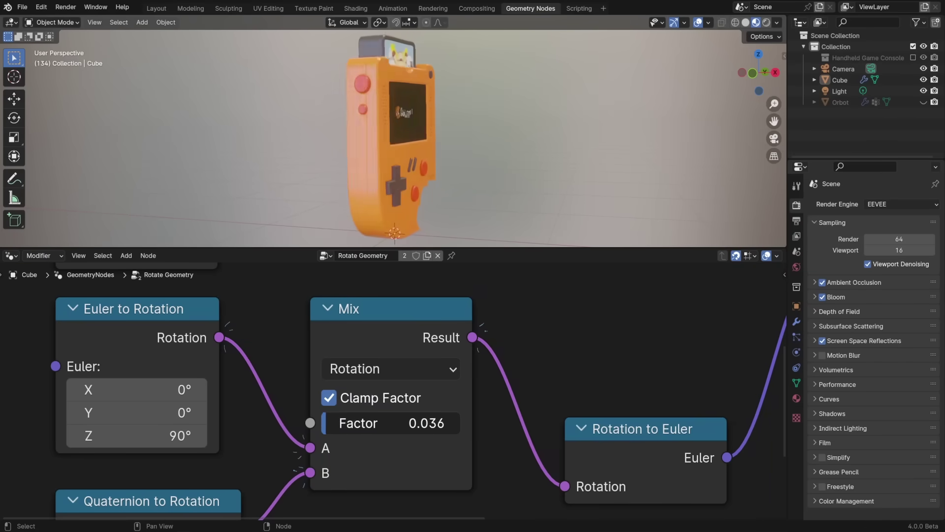
- Set the rotation Mix Factor to 0.594 and tilt the quaternion to X -0.060, Y -0.090
drag(328, 423, 404, 423)
ctrl+middle_drag(414, 404, 492, 289)
drag(287, 466, 274, 478)
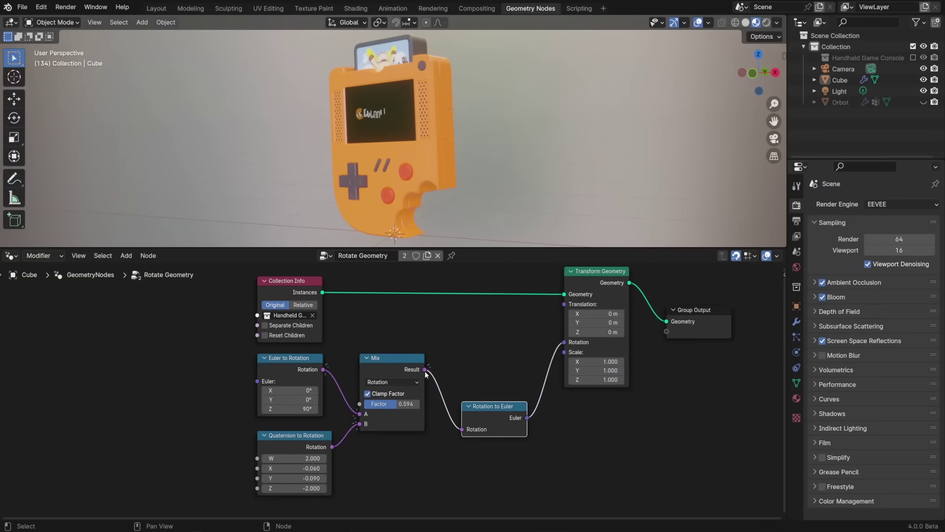
- Link the mixed rotation into the transform, then route the Euler-converted rotation back in
drag(562, 347, 563, 343)
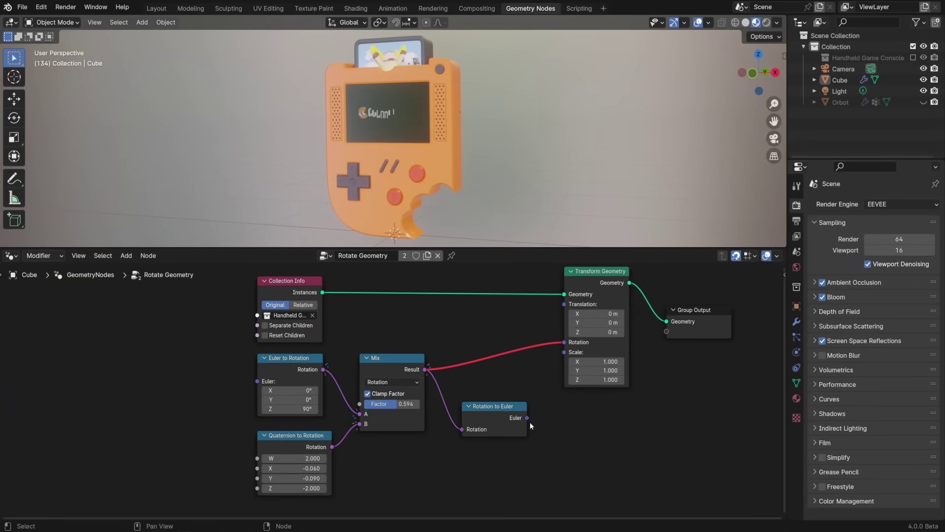
drag(526, 418, 543, 392)
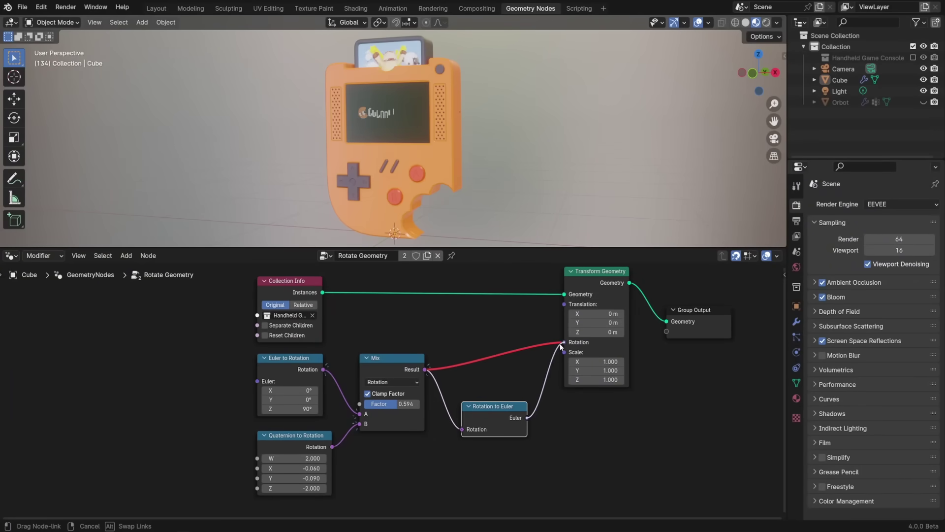
drag(560, 346, 560, 346)
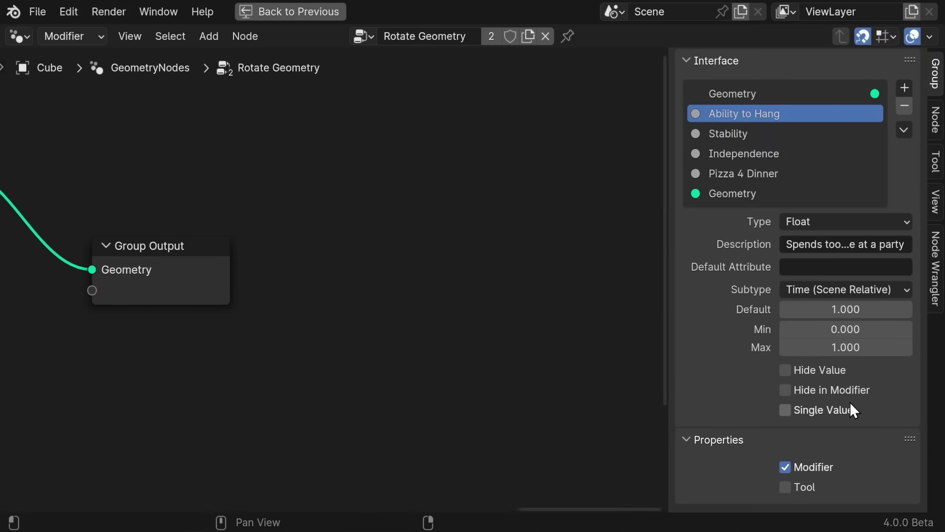
- Inspect the Stability, Independence and Pizza 4 Dinner inputs' settings in the Interface list
click(848, 409)
click(814, 135)
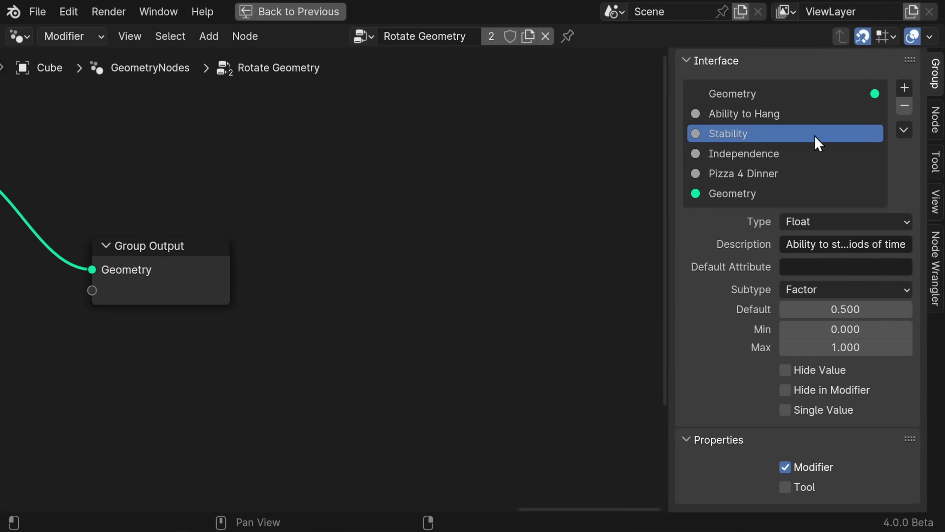
click(800, 159)
click(810, 410)
click(796, 174)
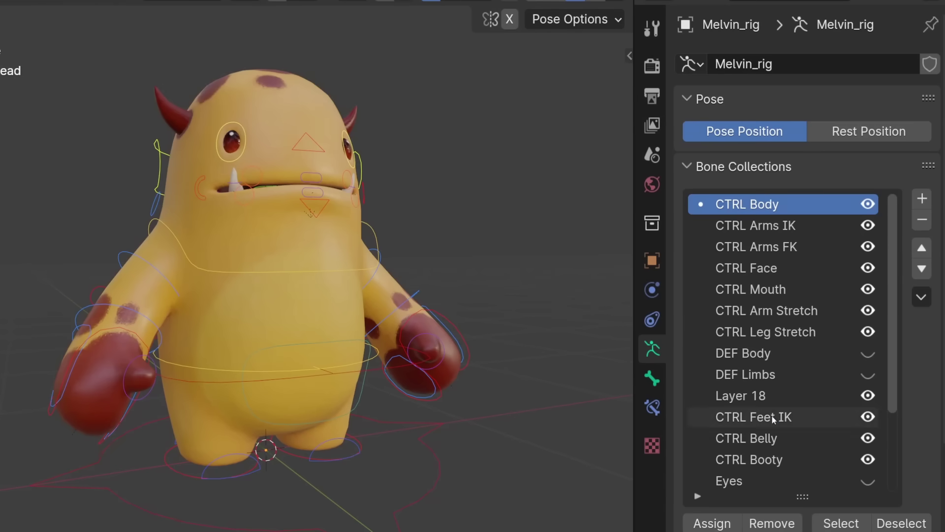
- Select the Layer 18 bone collection and turn the bone's third custom colour yellow
click(773, 397)
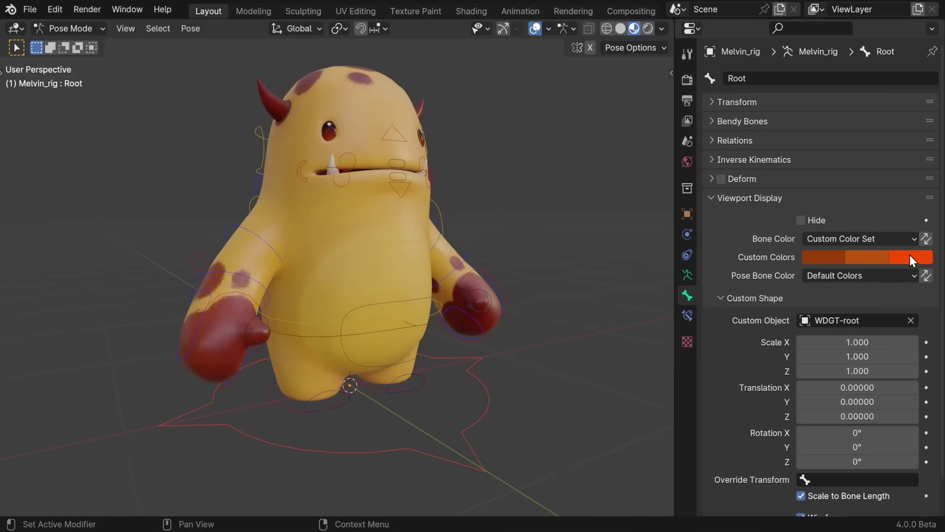
click(910, 255)
drag(826, 130, 786, 135)
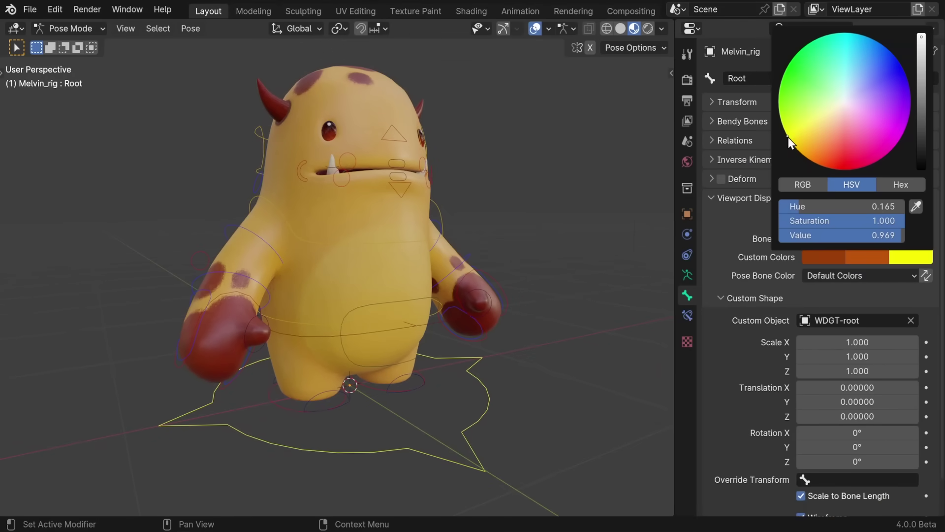
- Give the pose bone a Custom Color Set and raise its third colour's brightness to full
click(818, 273)
click(841, 451)
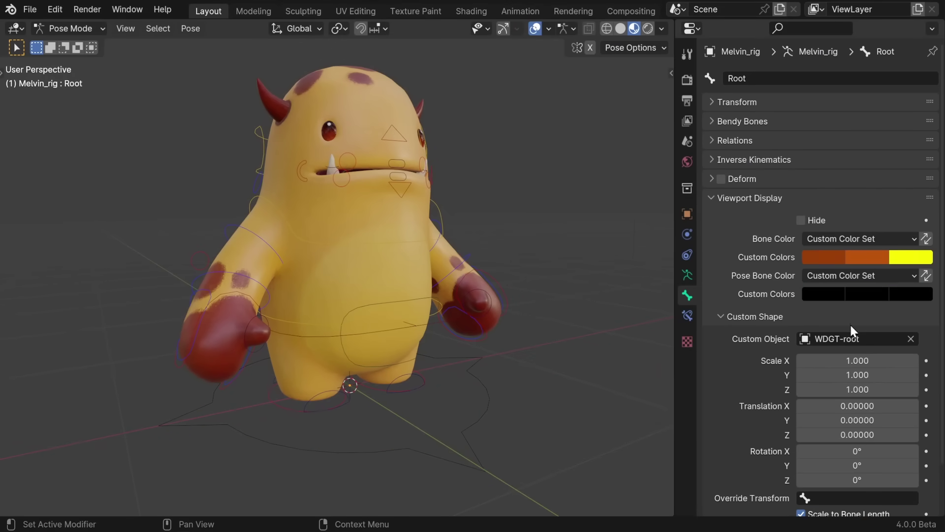
click(910, 293)
drag(832, 270, 908, 270)
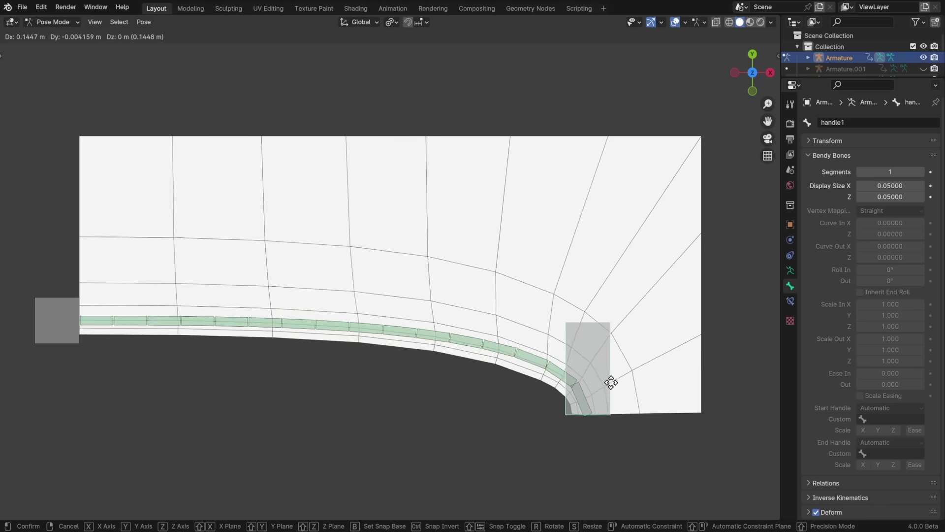
- Move and rotate handle1 to bend the strip downward
click(554, 361)
key(r)
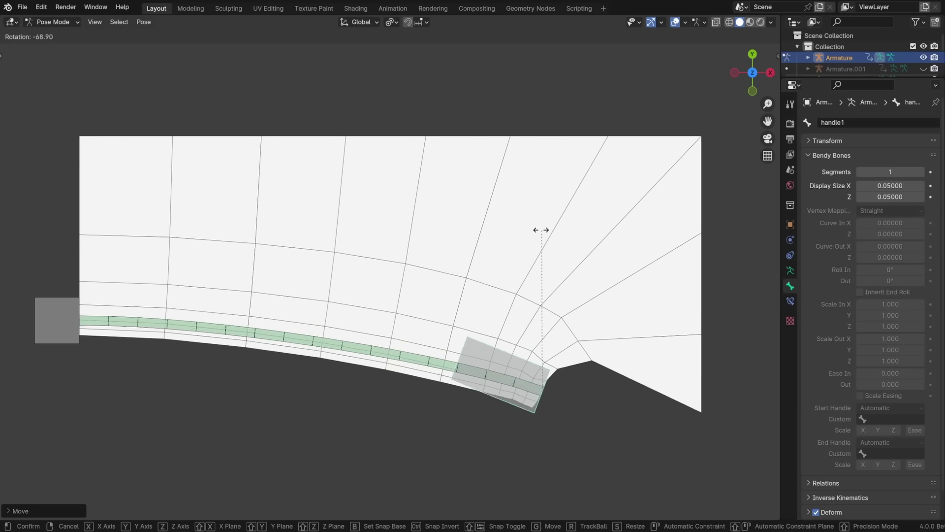
key(g)
click(671, 414)
- Switch the bendy bone's Vertex Mapping to Straight, then back to Curved
click(424, 340)
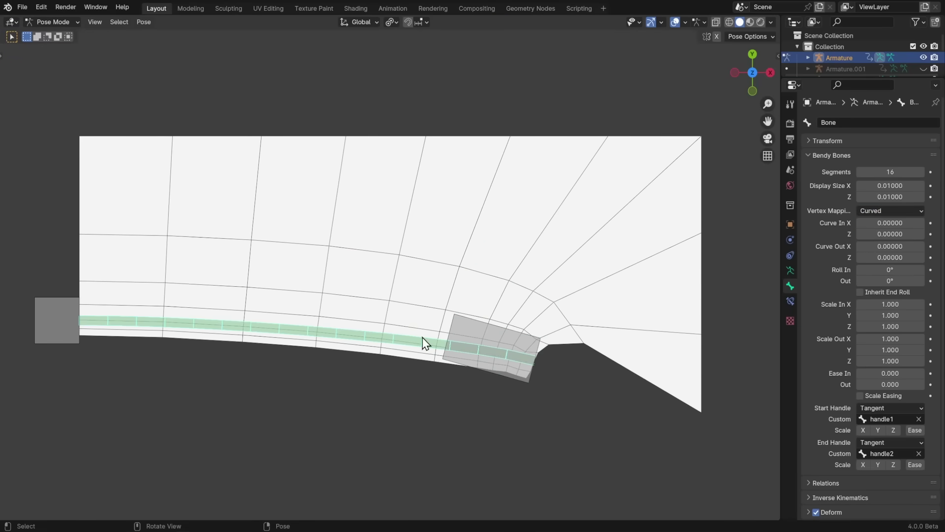
click(868, 210)
click(870, 221)
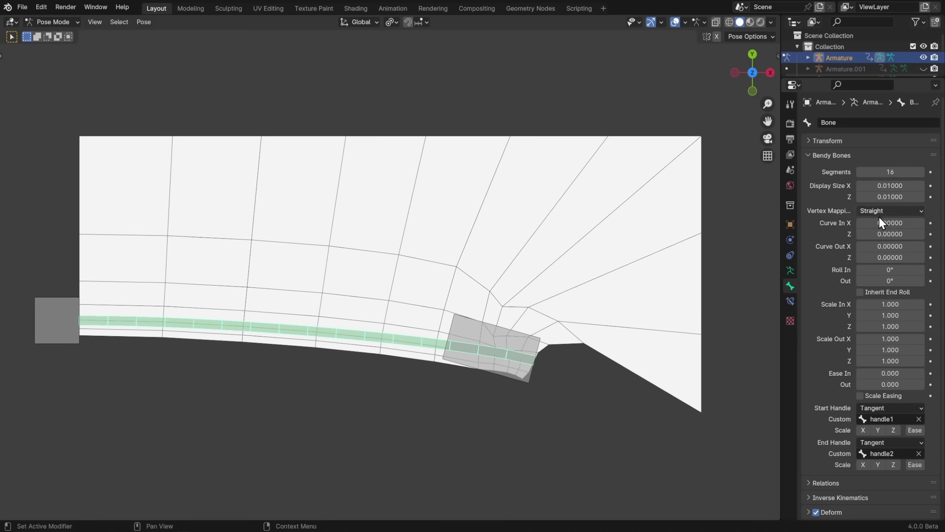
click(879, 211)
click(881, 237)
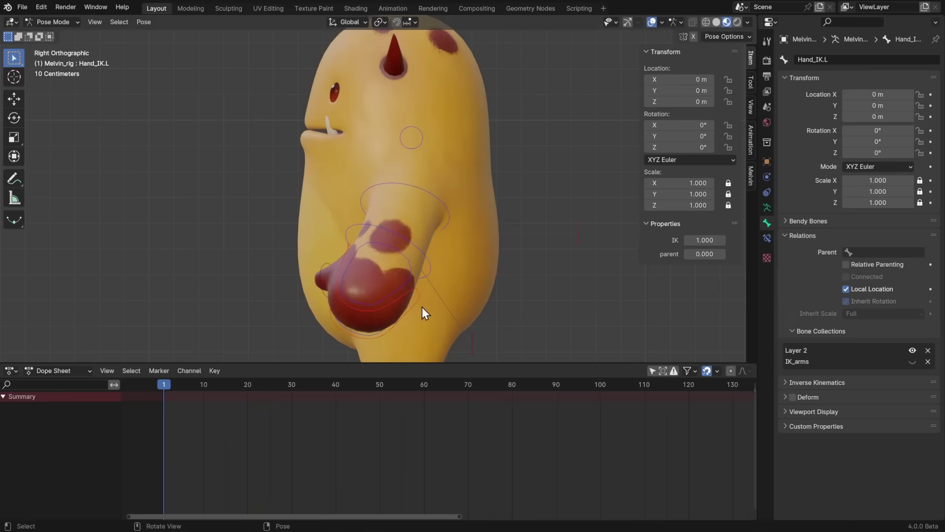
- Raise Hand_IK.L near the face, key its Visual Location, Rotation & Scale, and go to frame 10
drag(422, 313, 391, 261)
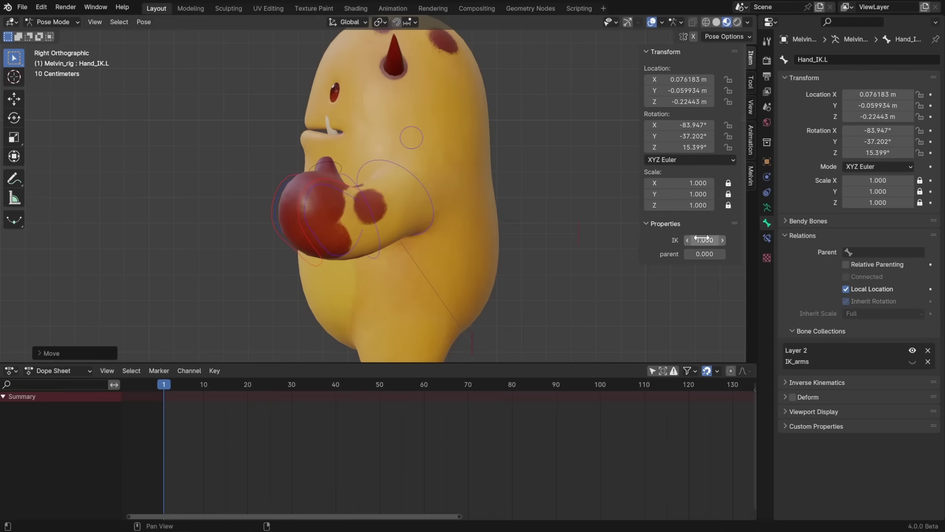
key(i)
click(483, 220)
drag(161, 383, 204, 385)
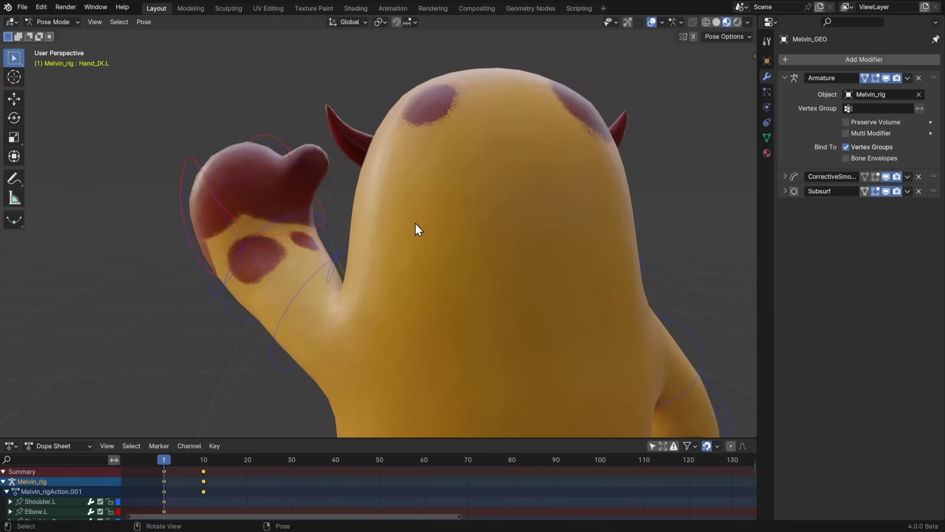
- Pose the hand anew and compare the arm bend with Preserve Volume off and on
key(r)
key(r)
key(g)
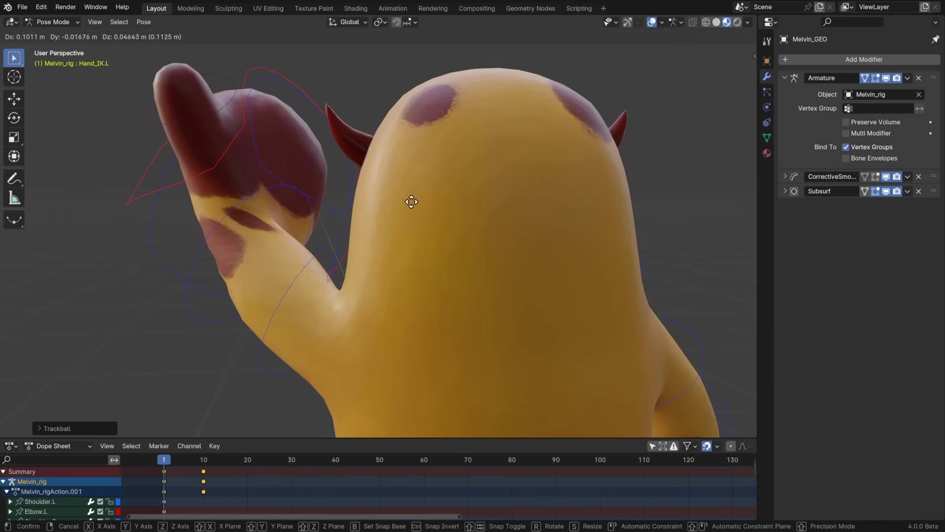
click(450, 214)
click(846, 122)
click(846, 122)
click(846, 122)
key(r)
key(r)
click(397, 180)
click(879, 122)
click(879, 122)
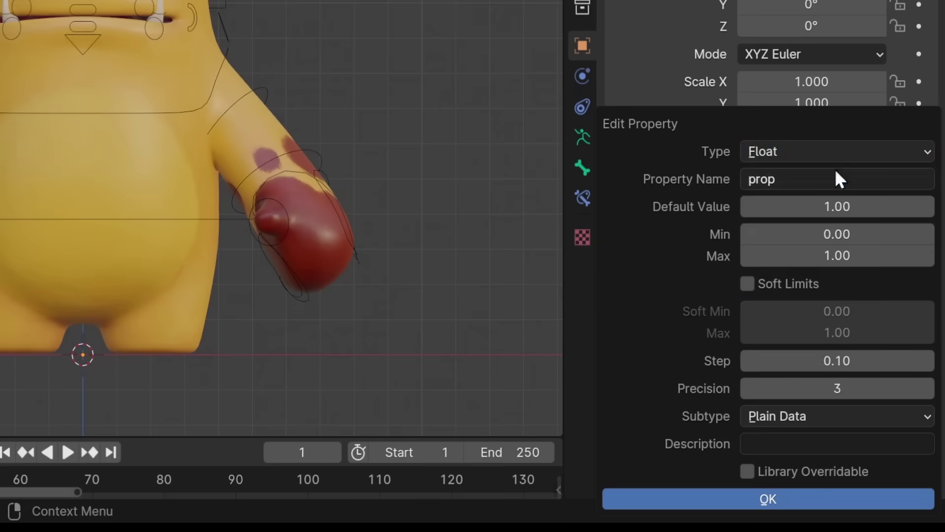
- Make the Closest Obj custom property a Data-Block type pointing at Cube
click(837, 154)
click(817, 345)
click(802, 287)
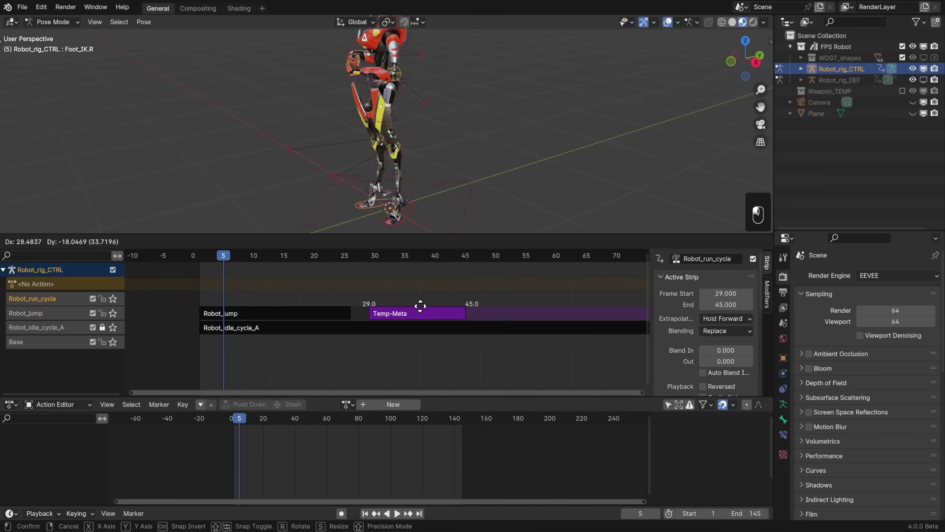
- Place the strip at frame 1 and tweak Robot_run_cycle and Robot_jump, the latter with full stack evaluated
click(252, 298)
key(ctrl+alt+g)
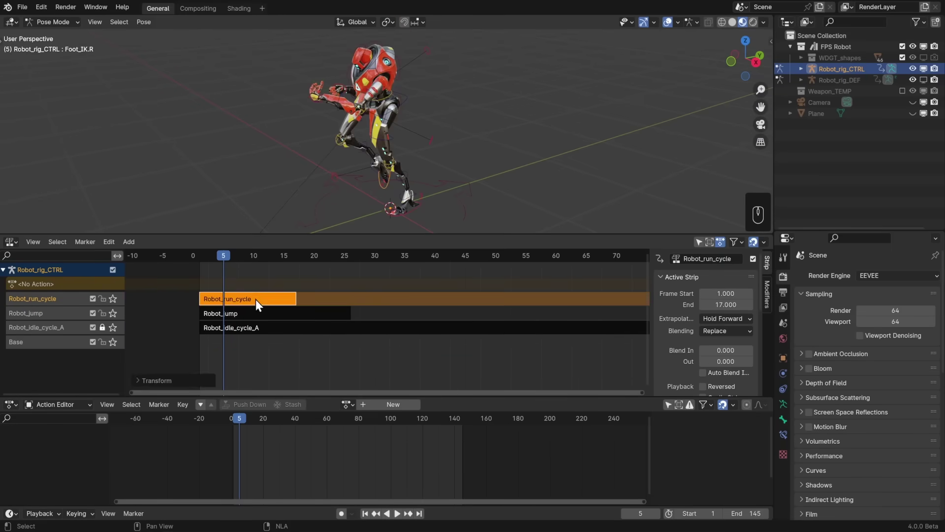
key(Tab)
key(Tab)
click(255, 314)
key(Tab)
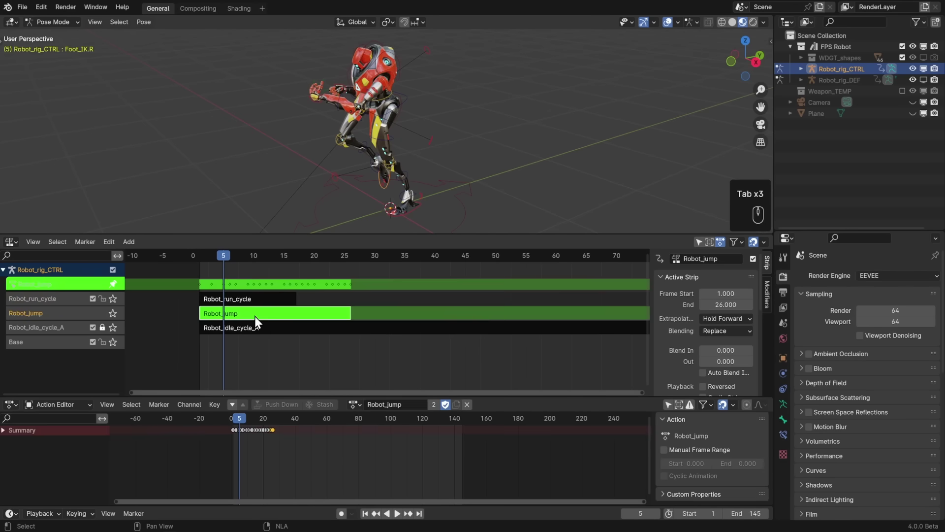
key(Tab)
click(117, 240)
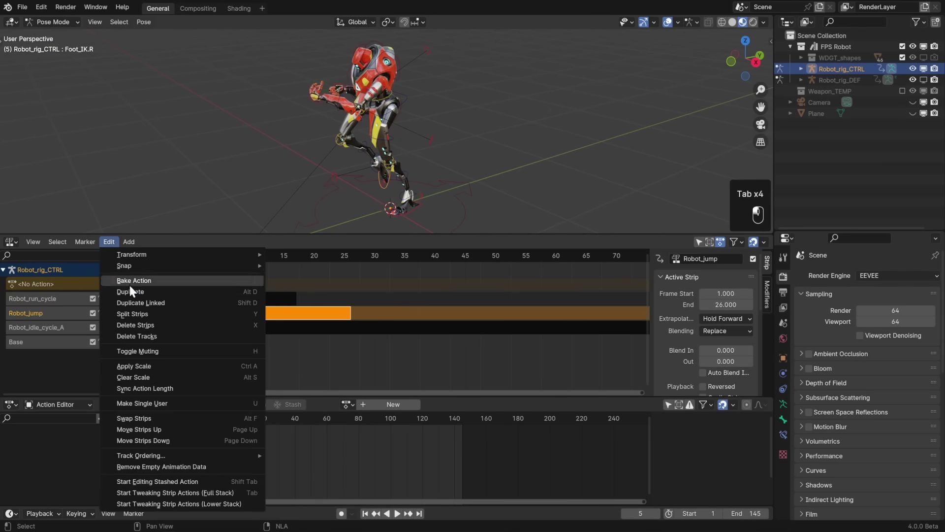
click(178, 495)
key(Tab)
middle_drag(235, 264, 202, 338)
- Duplicate Robot_run_cycle twice onto a new track, at frames 28–44 and 46–62
click(236, 299)
key(shift+d)
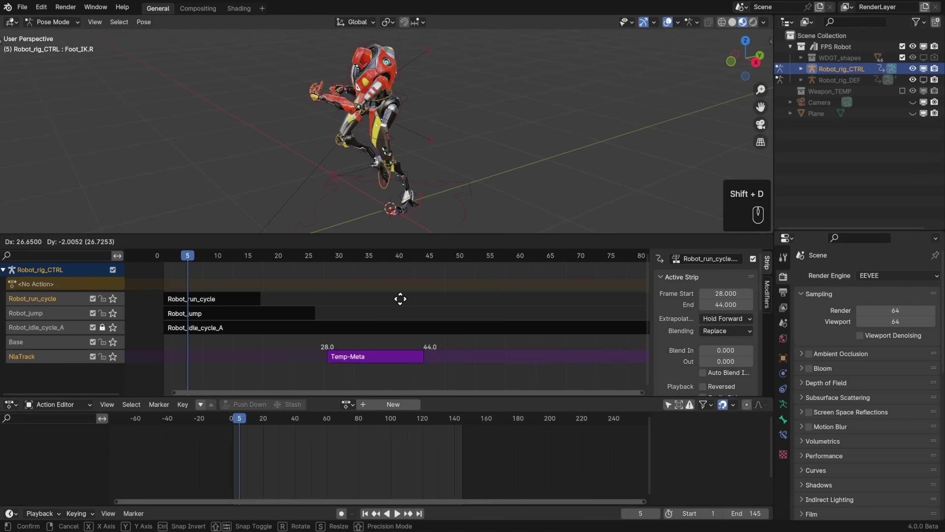
click(385, 359)
key(shift+d)
click(482, 371)
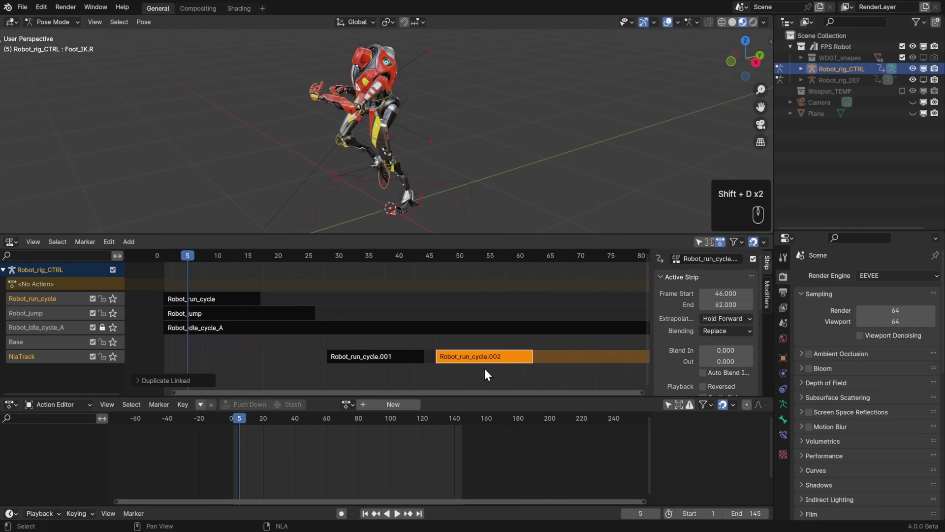
scroll(704, 325, down, 5)
drag(652, 305, 583, 297)
click(337, 355)
click(426, 352)
click(348, 356)
click(423, 358)
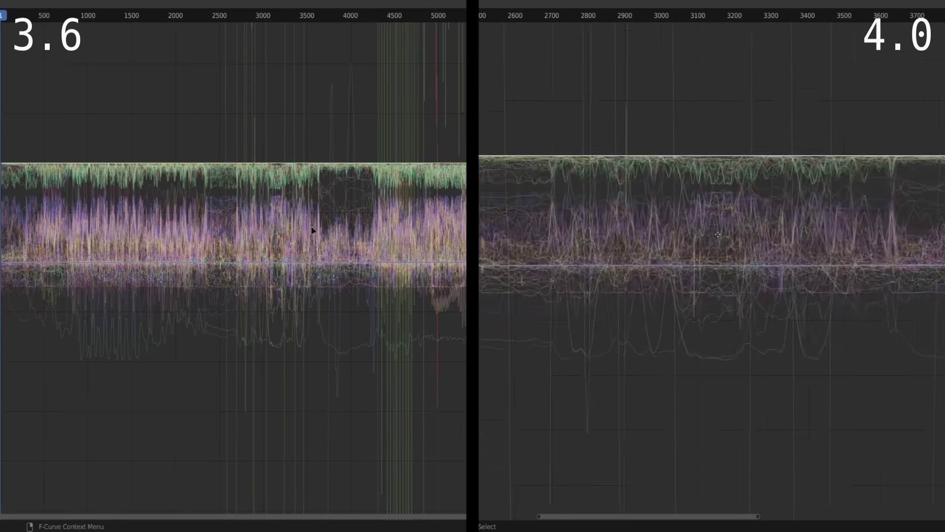
- Add a Noise F-curve modifier to the Chest location and rotation curves via Add Modifier
scroll(717, 235, up, 8)
scroll(311, 230, up, 2)
scroll(578, 284, down, 3)
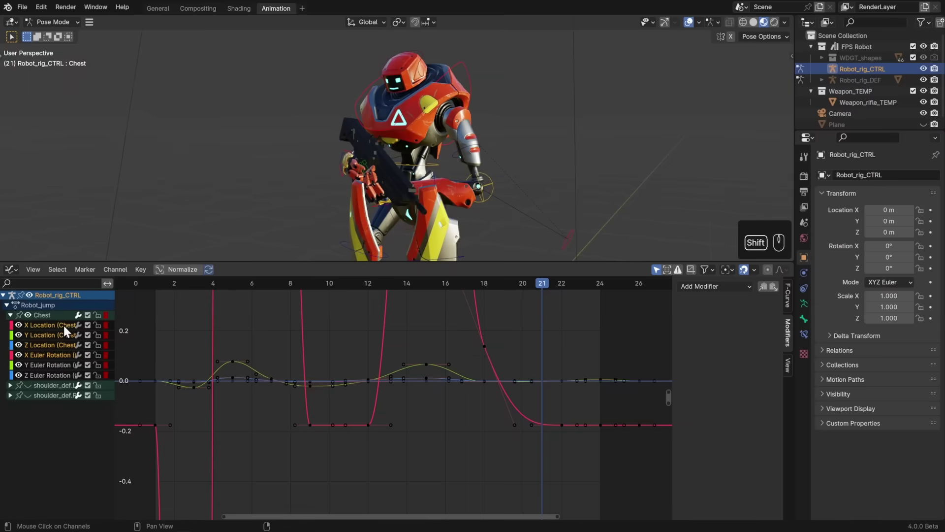
alt+click(714, 286)
alt+click(703, 348)
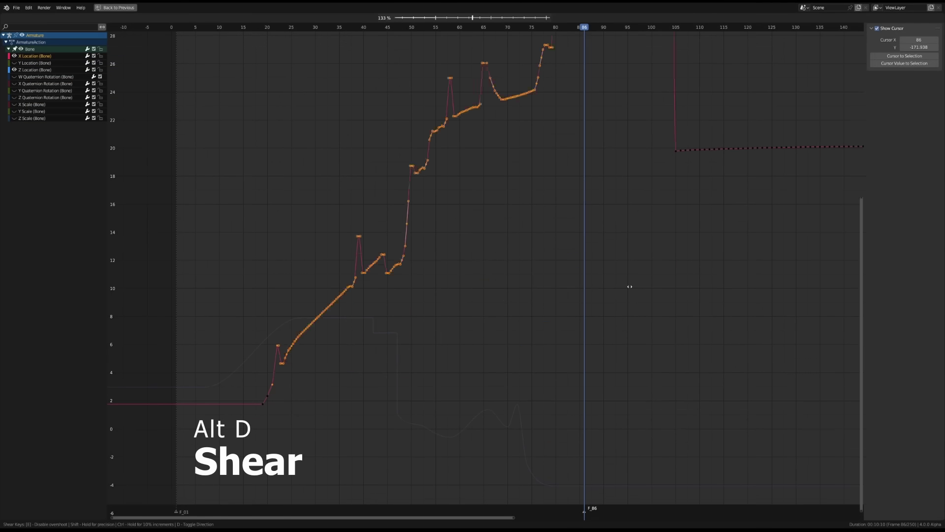
- Shear the X Location keys with overshoot, offset them in time, then select all keys to offset again
key(e)
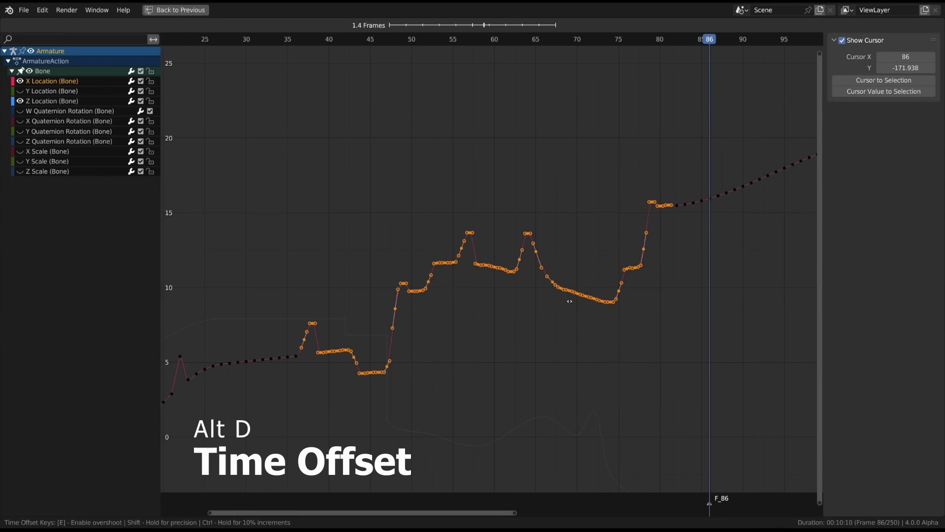
click(581, 298)
scroll(581, 297, down, 5)
key(a)
key(alt+d)
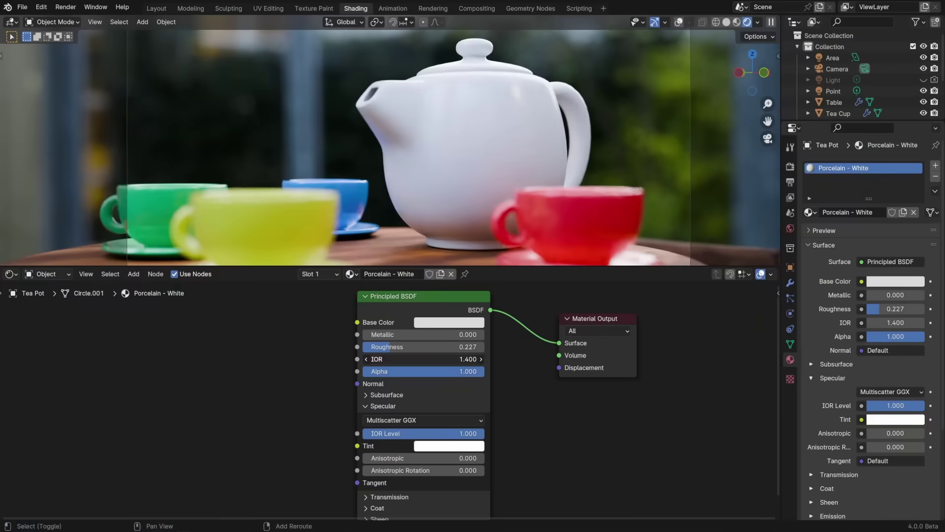
- Raise the porcelain Principled BSDF's IOR to 1.700
drag(423, 359, 461, 358)
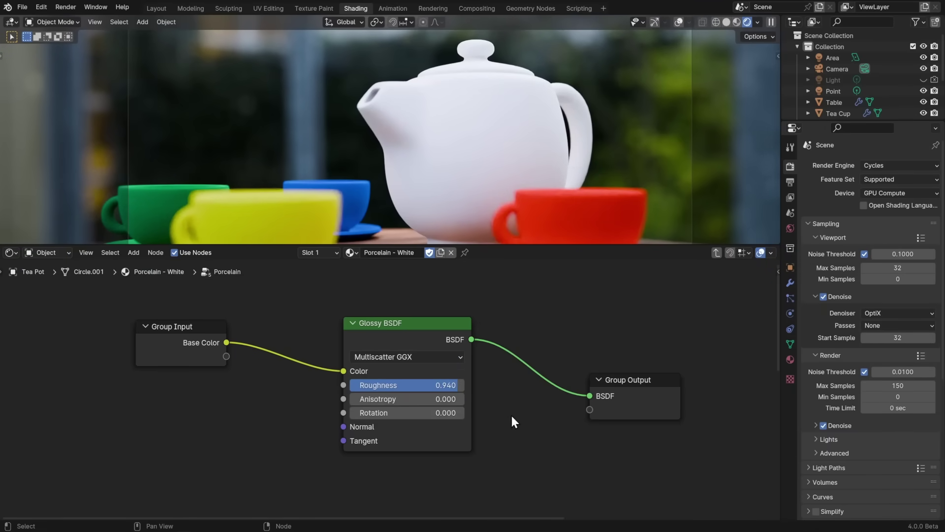
- Try Beckmann and Ashikhmin-Shirley on the Glossy BSDF, keep Multiscatter GGX, and make specular black
click(445, 355)
click(430, 390)
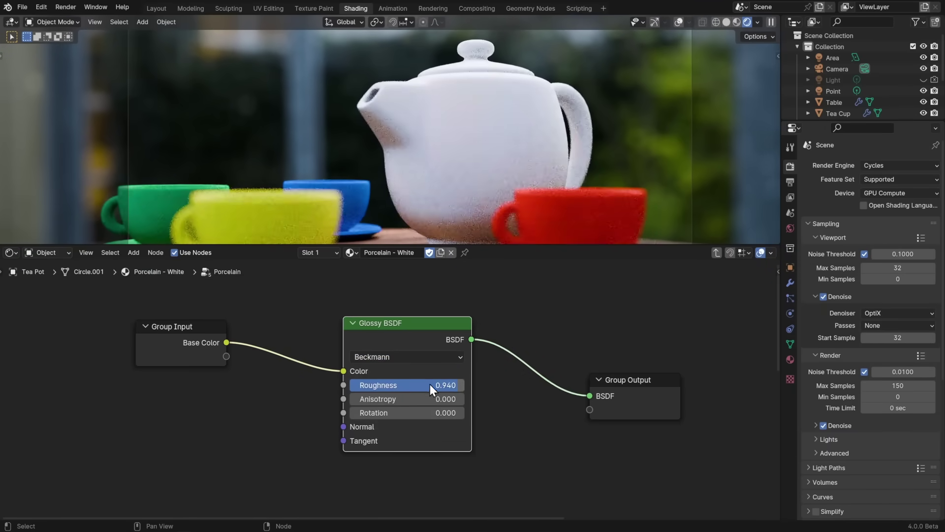
click(427, 356)
click(421, 416)
click(450, 355)
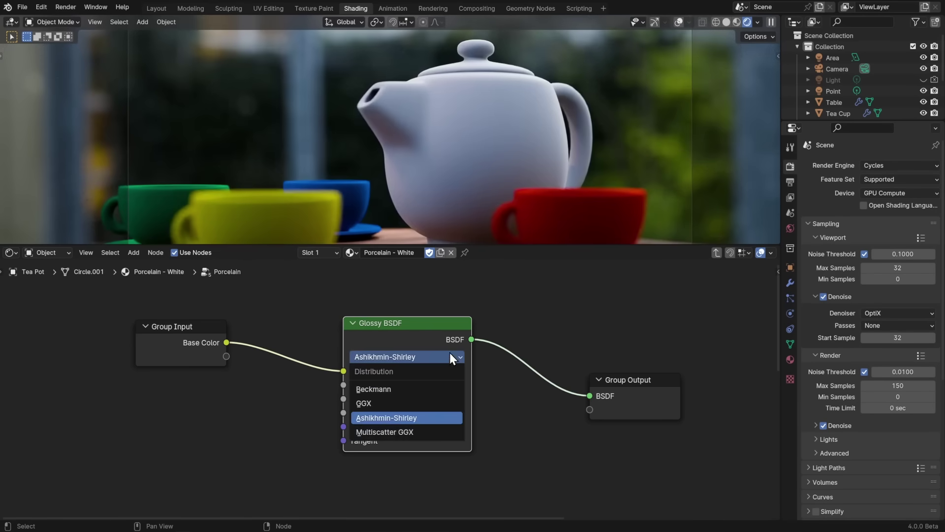
click(414, 429)
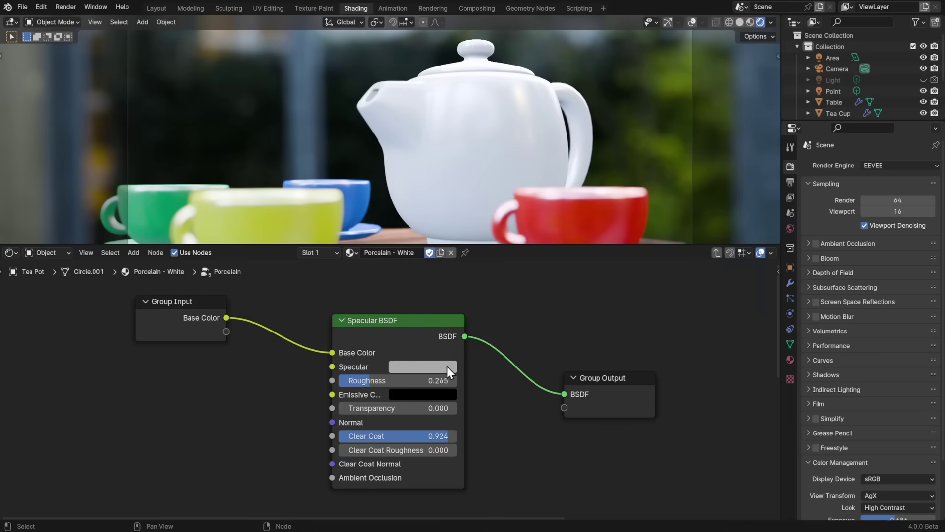
click(447, 367)
mouse_move(519, 219)
mouse_down()
mouse_move(520, 274)
mouse_move(520, 165)
mouse_move(516, 208)
mouse_up()
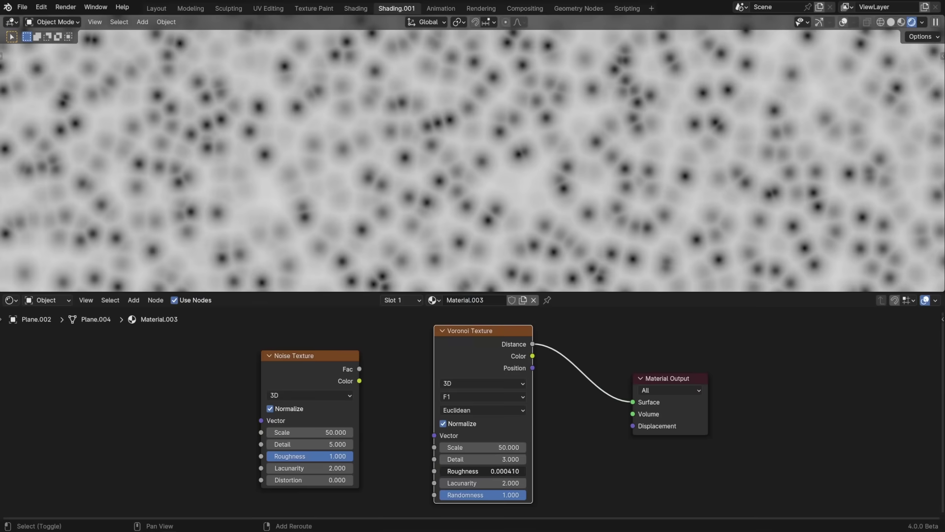
- Increase the Voronoi roughness and set Normal Map Strength to 5, then to 10
drag(473, 471, 527, 471)
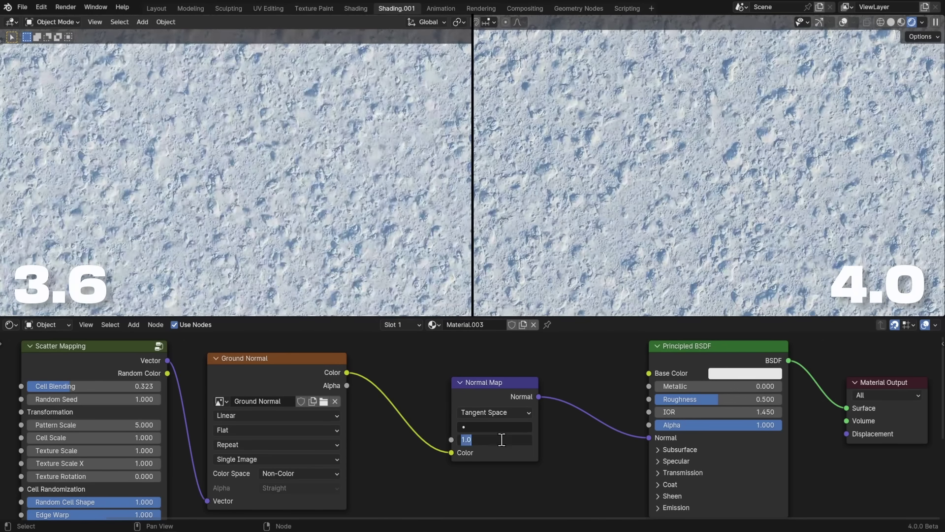
text(5)
key(Return)
click(502, 439)
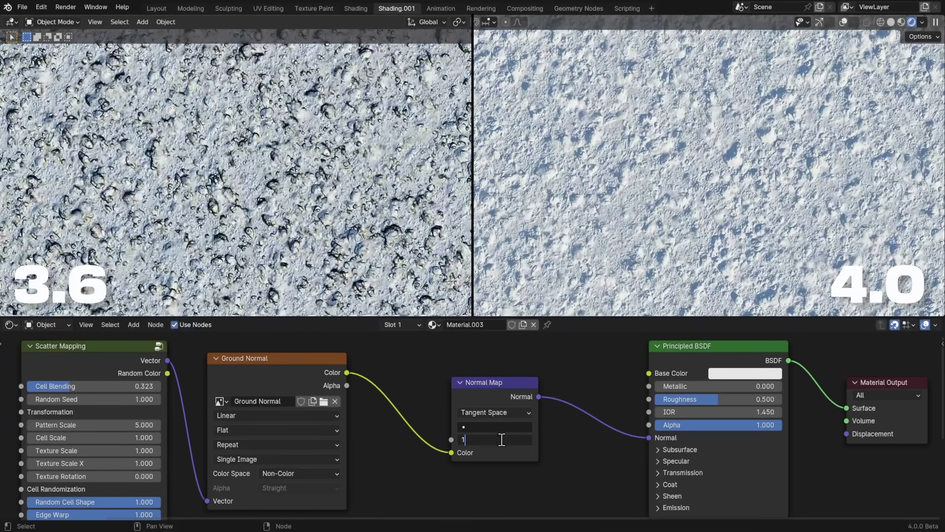
text(10)
key(Return)
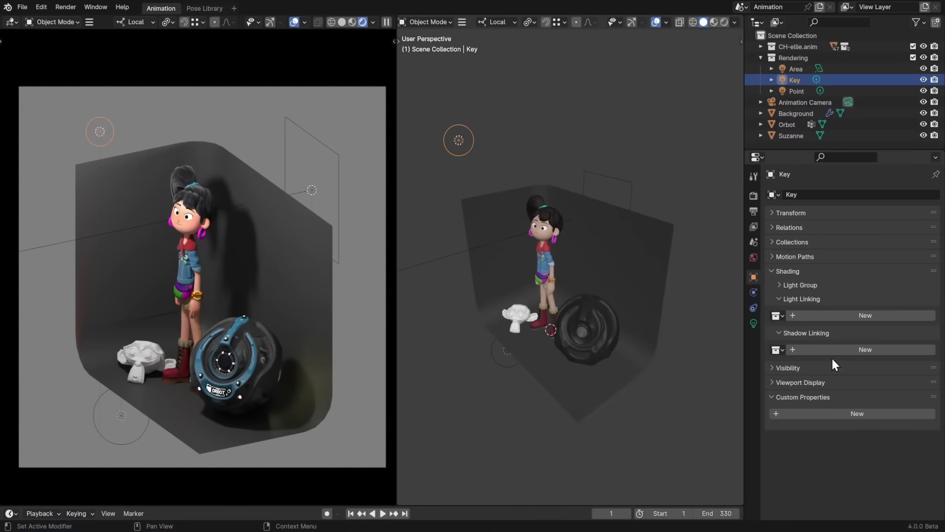
- Create a light-linking set on the Key light containing Background, Orbot and CH-ellie.anim
click(845, 316)
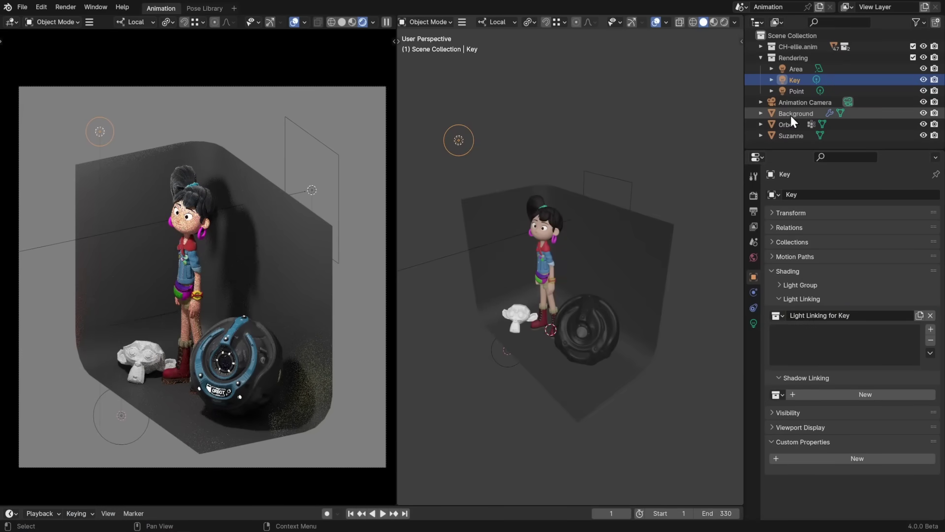
drag(790, 115, 838, 291)
drag(834, 347, 835, 347)
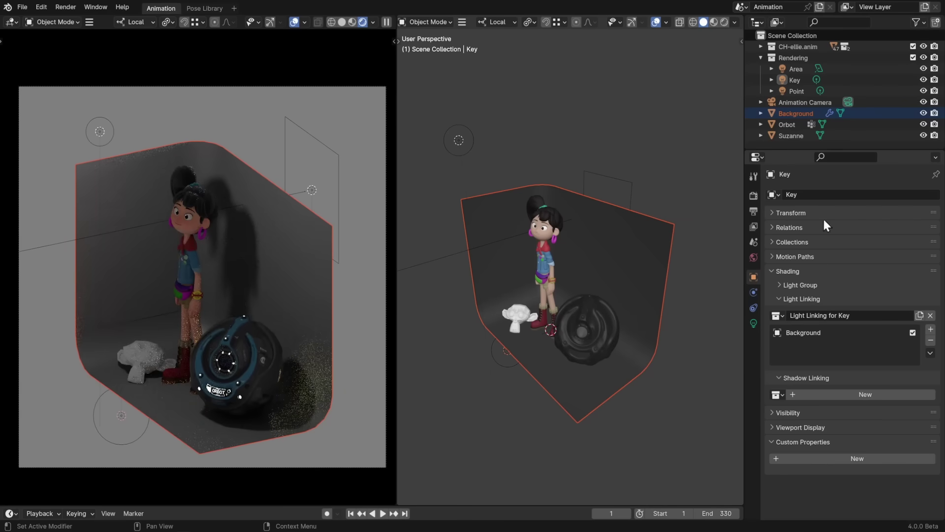
drag(787, 125, 821, 355)
drag(798, 46, 814, 349)
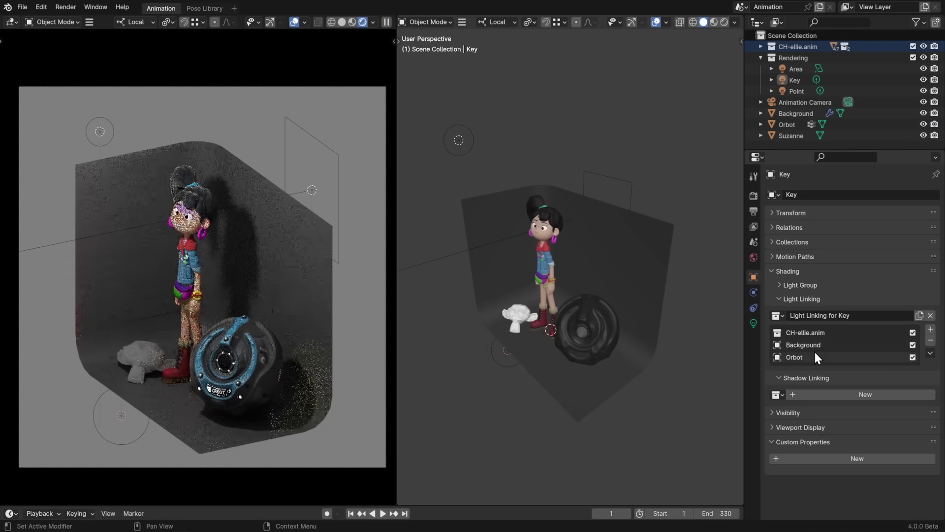
- Toggle the link checkboxes, leaving CH-ellie.anim excluded, and add a CH-ellie.anim shadow-linking set
click(913, 344)
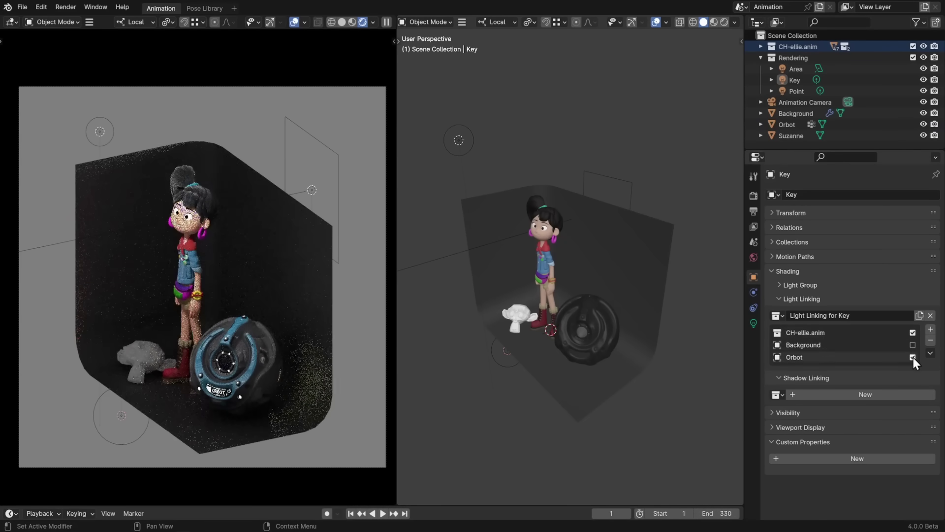
click(913, 357)
click(913, 333)
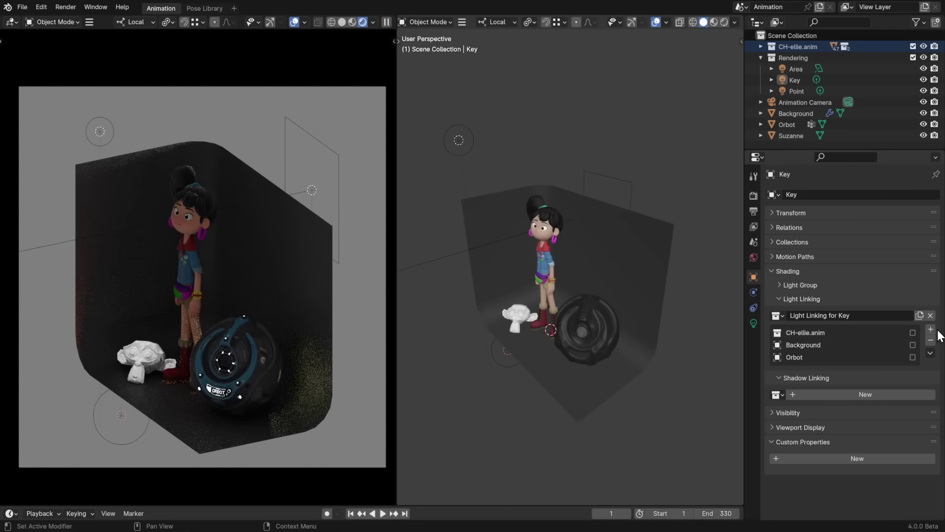
click(913, 345)
click(913, 356)
click(870, 393)
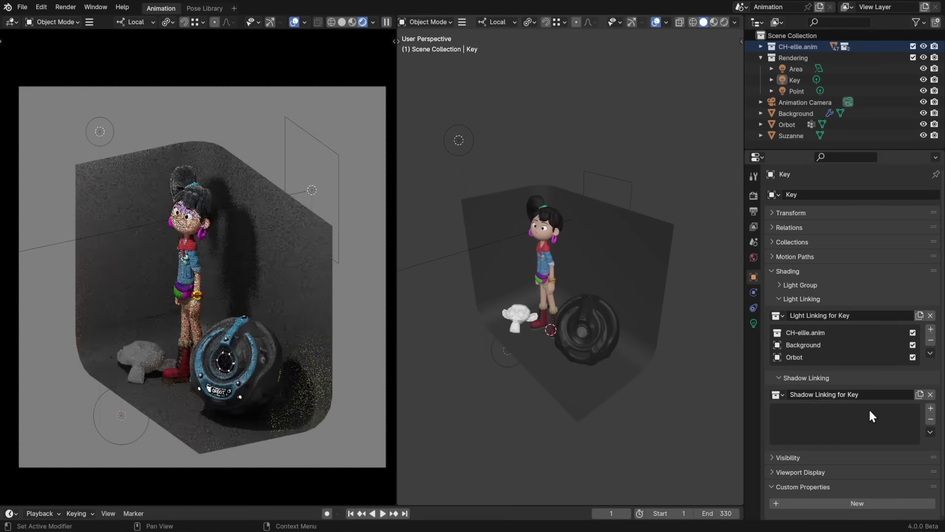
drag(789, 44, 826, 415)
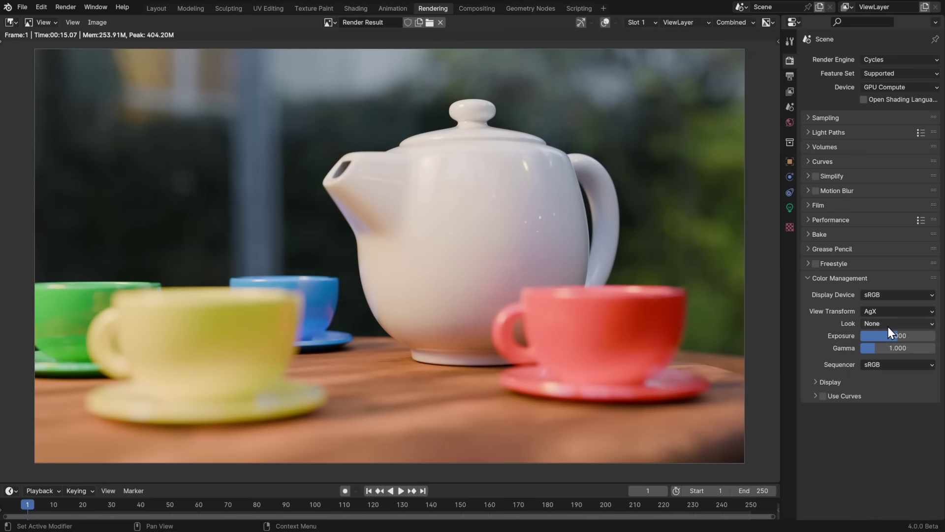
- Try the Punchy look, settle on High Contrast, lower exposure to -0.976, and expand Display
click(888, 324)
click(884, 348)
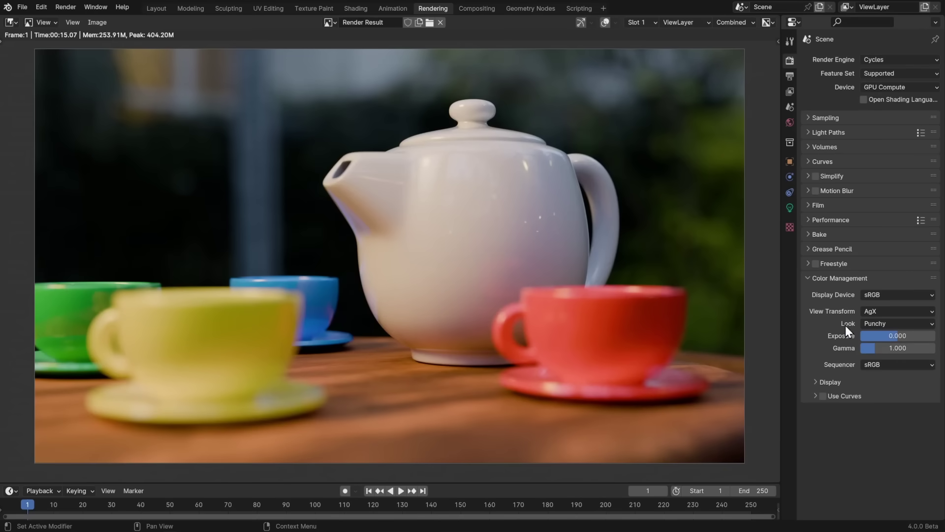
click(867, 323)
click(867, 385)
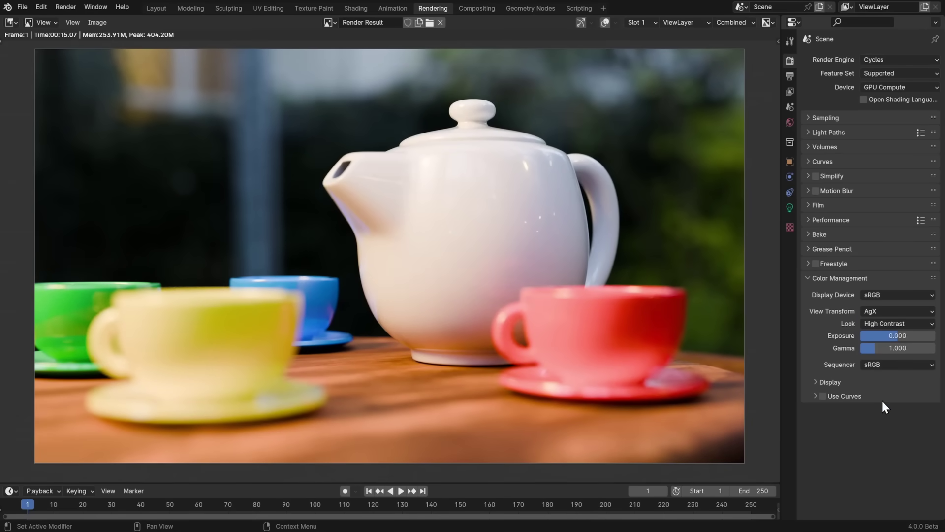
drag(894, 335, 893, 335)
click(838, 383)
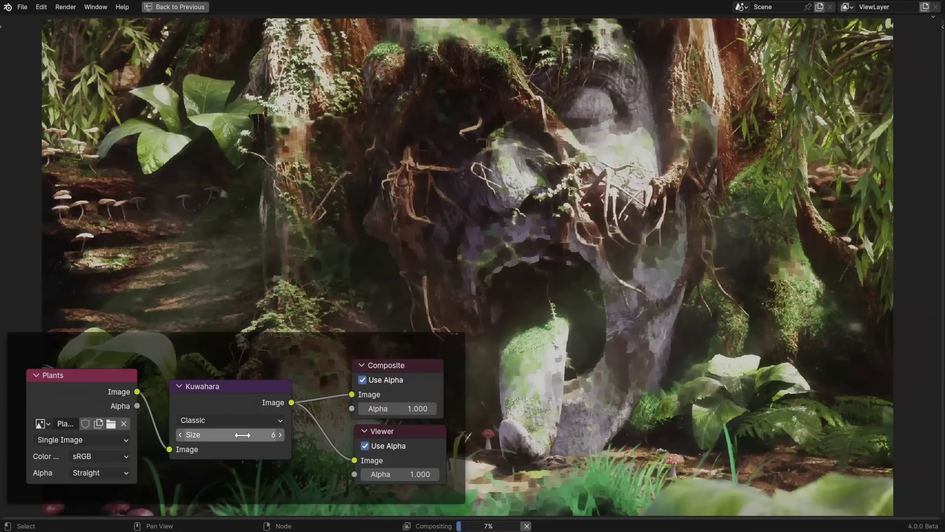
- Set the Kuwahara node to Anisotropic mode with Size 12
click(244, 418)
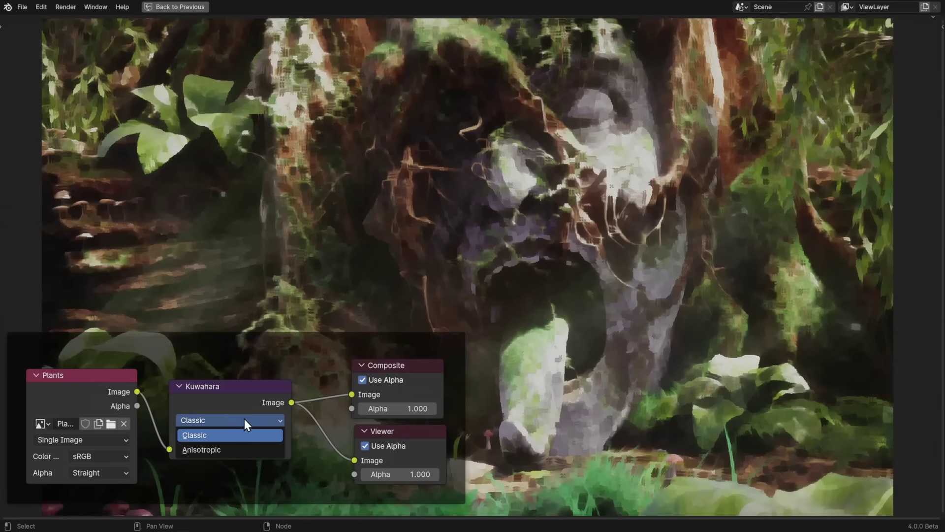
click(232, 447)
drag(231, 434, 251, 434)
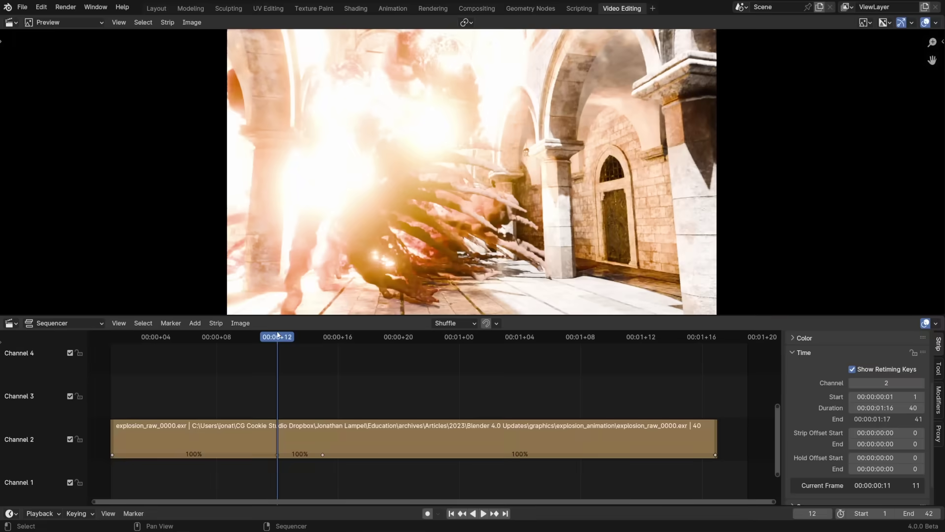
- Retime the explosion strip into 14% and 278% speed sections and play it back
drag(276, 340, 457, 342)
drag(325, 339, 292, 339)
drag(323, 457, 606, 454)
drag(715, 455, 750, 457)
key(space)
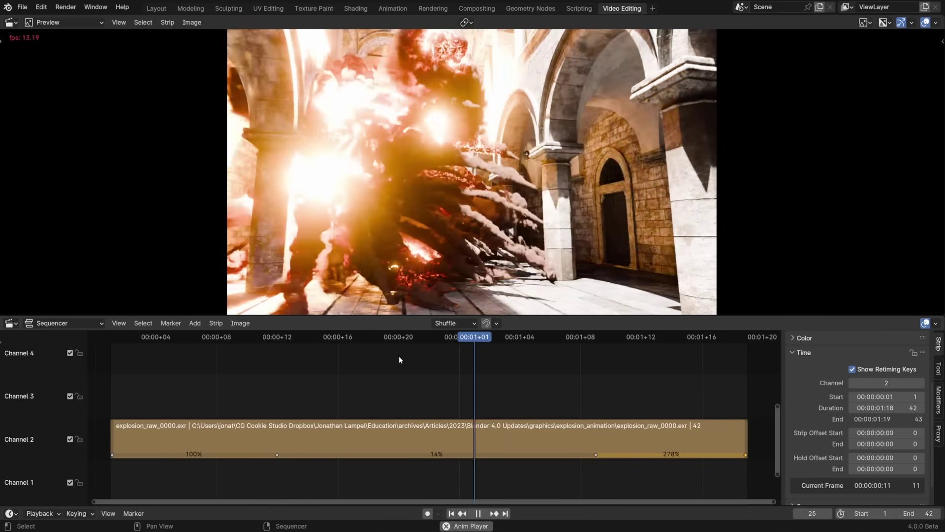